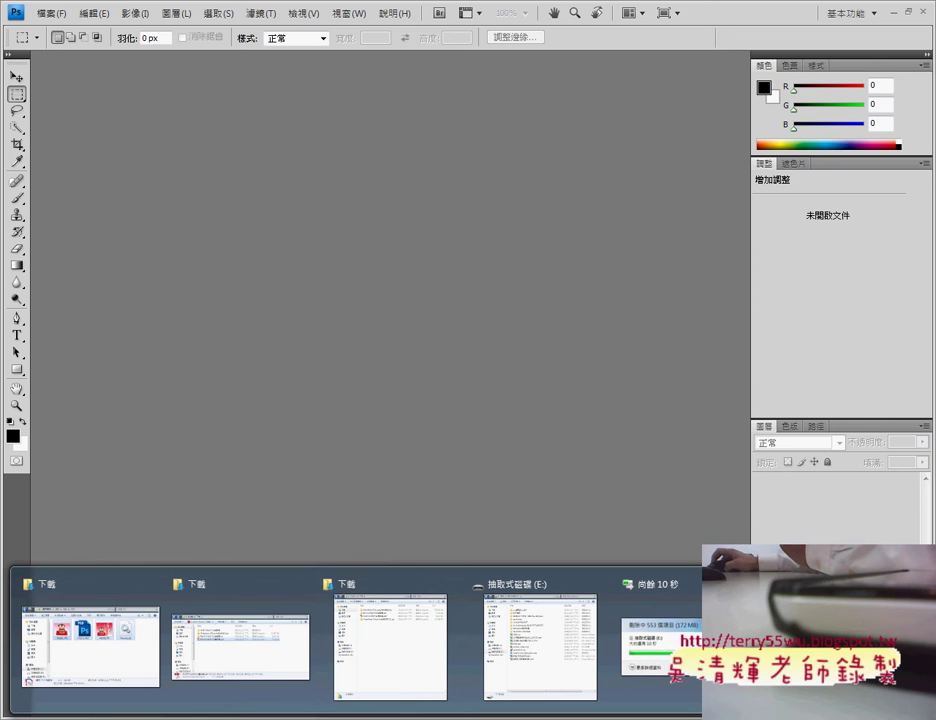
Step: Extract PHOTOSHOP CS4練習檔.zip in Downloads and open its extracted folder
click(387, 680)
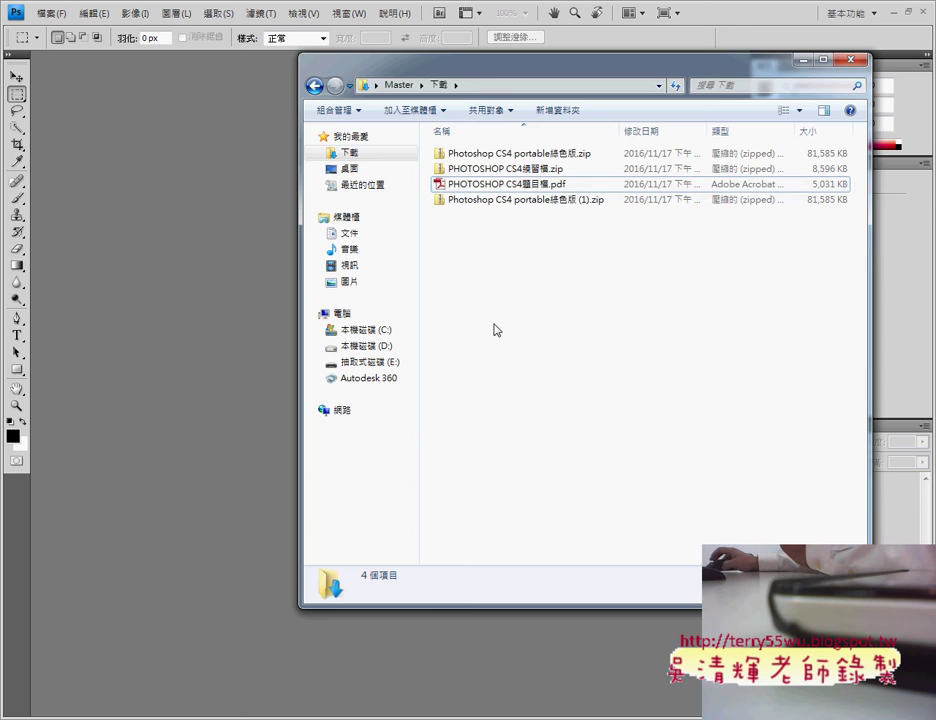
click(546, 172)
right_click(521, 176)
mouse_move(556, 279)
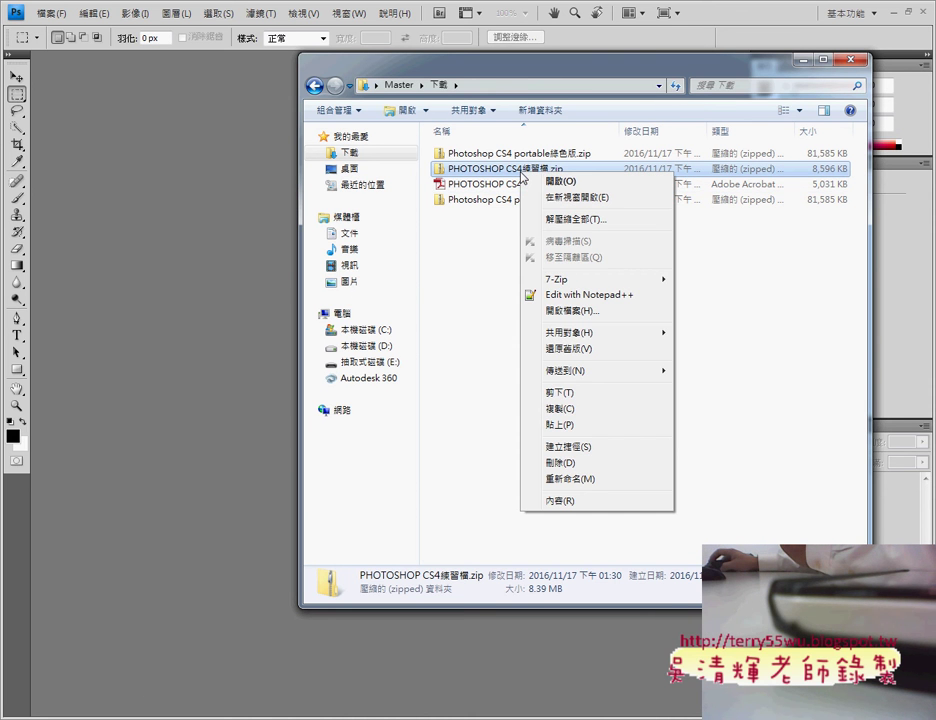
click(580, 222)
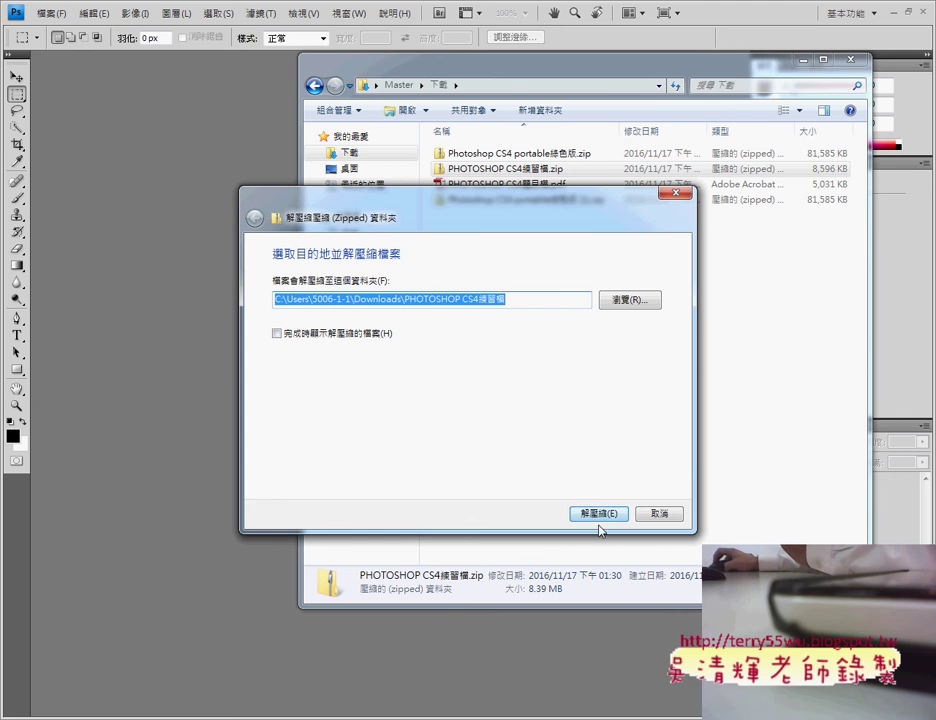
click(600, 514)
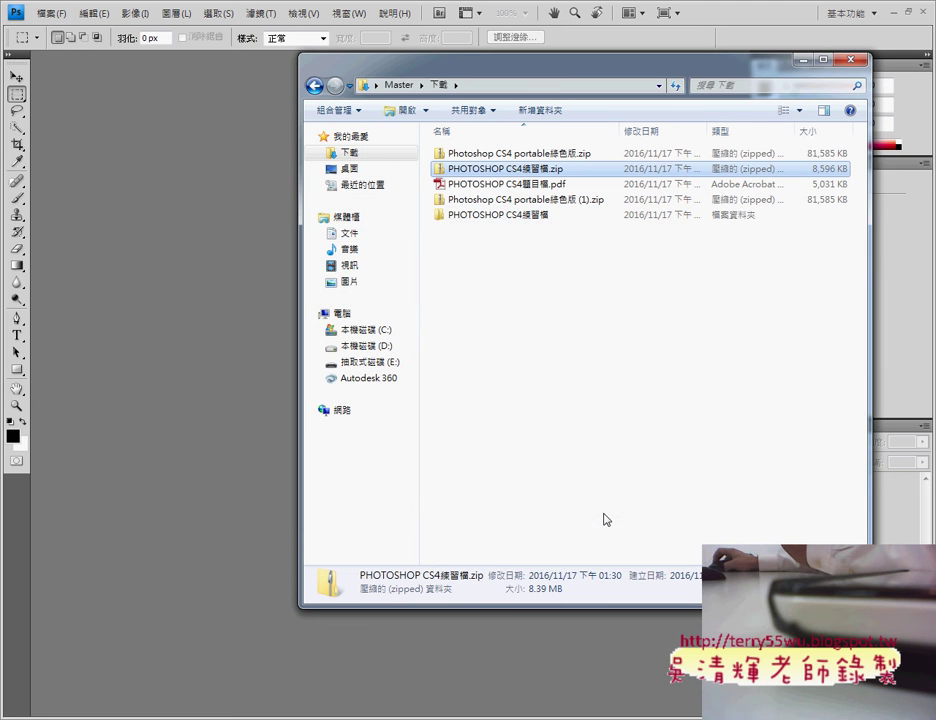
double_click(512, 215)
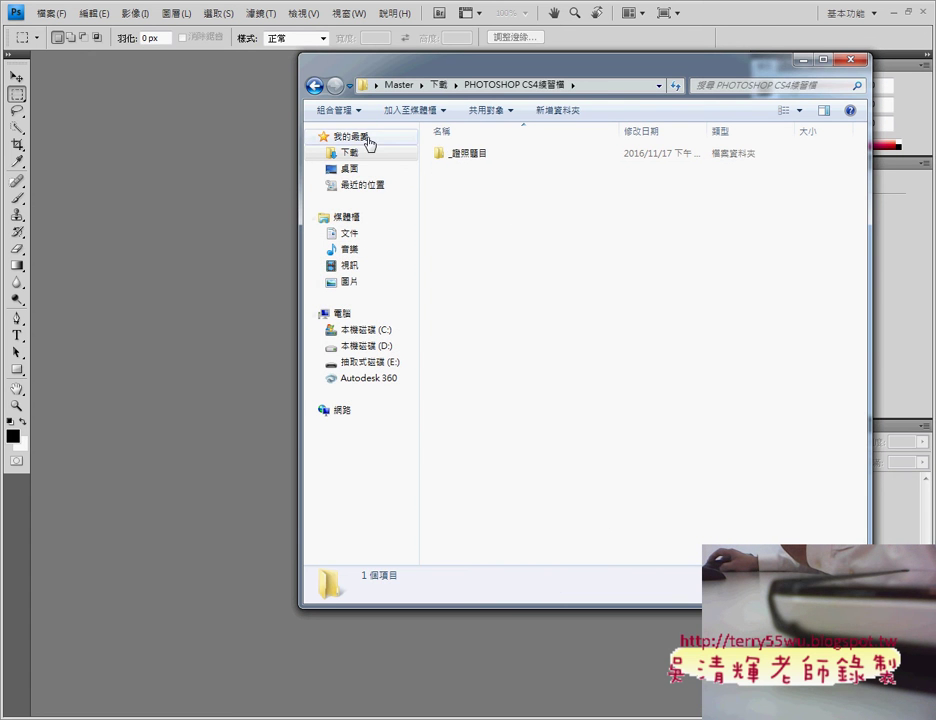
Step: Go back to Downloads and open PHOTOSHOP CS4練習檔 > _證照題目
click(314, 86)
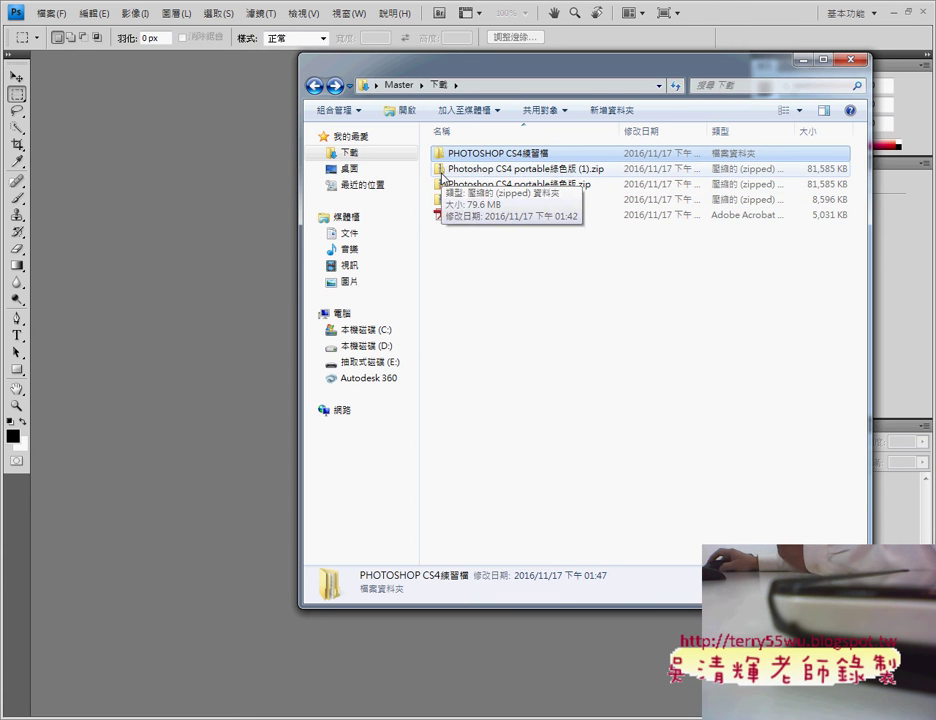
click(441, 172)
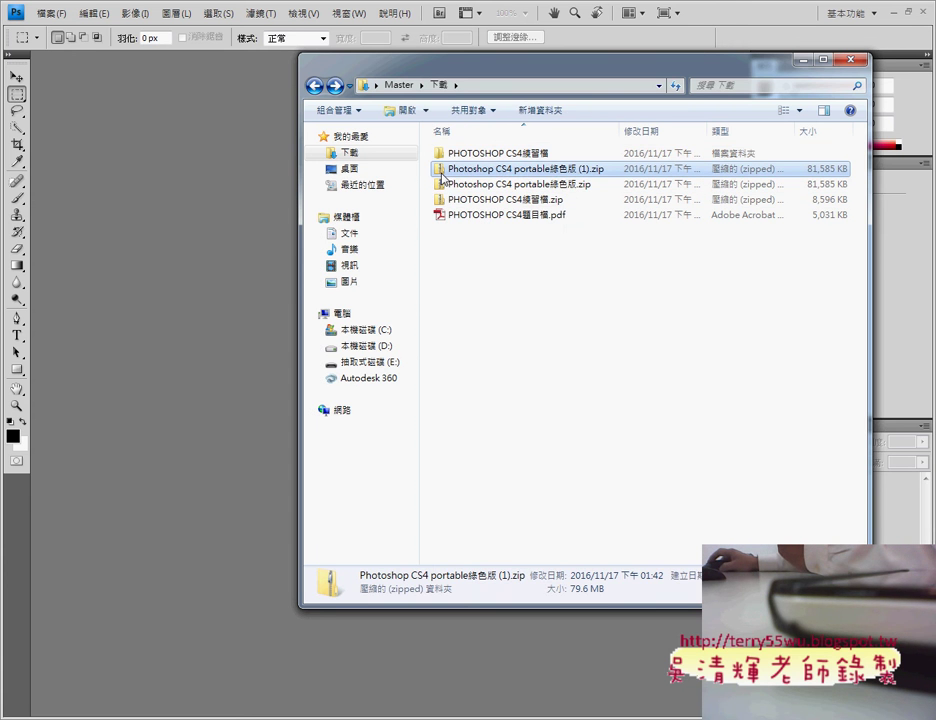
click(464, 155)
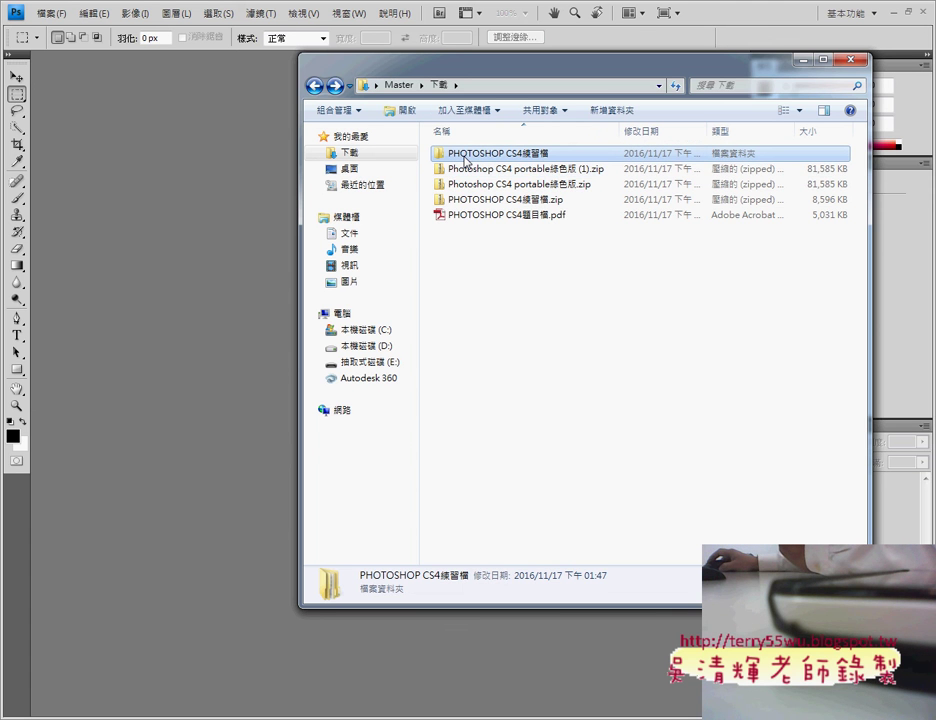
double_click(461, 155)
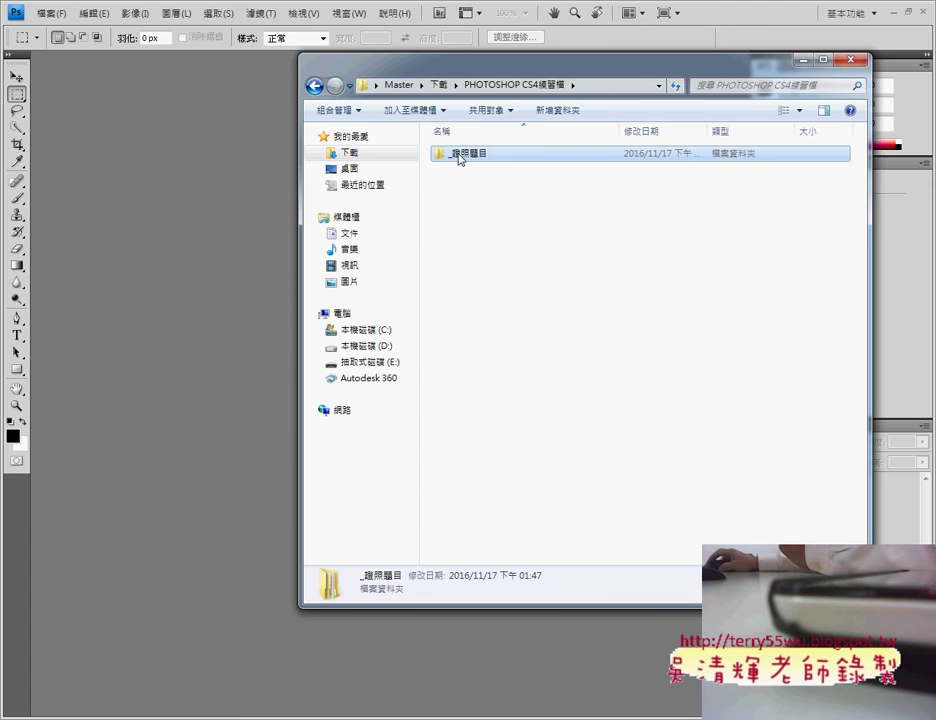
double_click(458, 156)
Step: Extract all of 102.zip into a new 102 folder
click(461, 157)
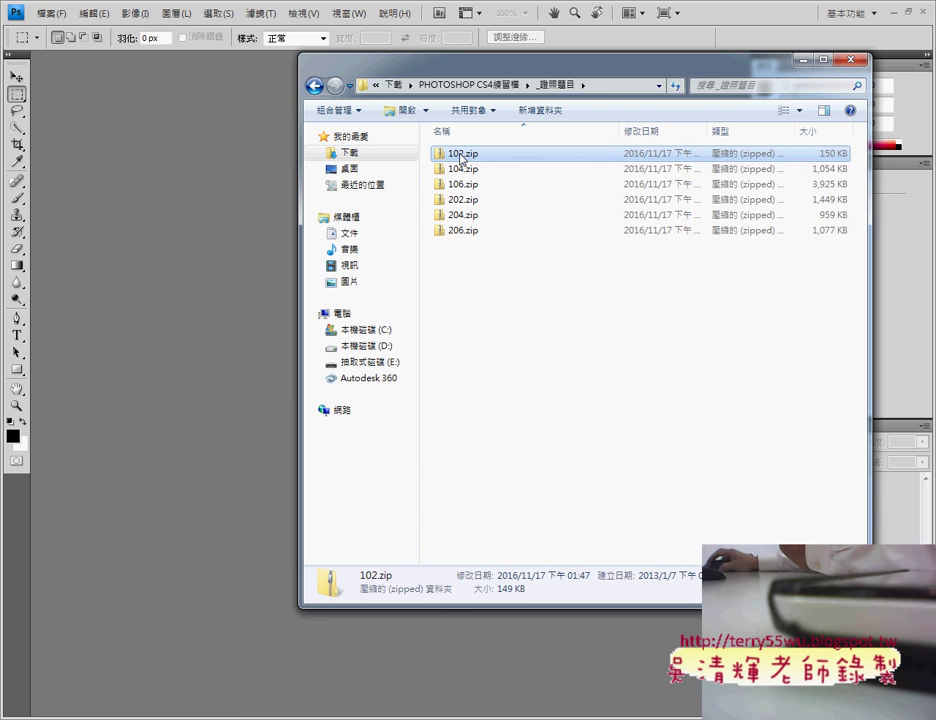
right_click(461, 155)
click(465, 198)
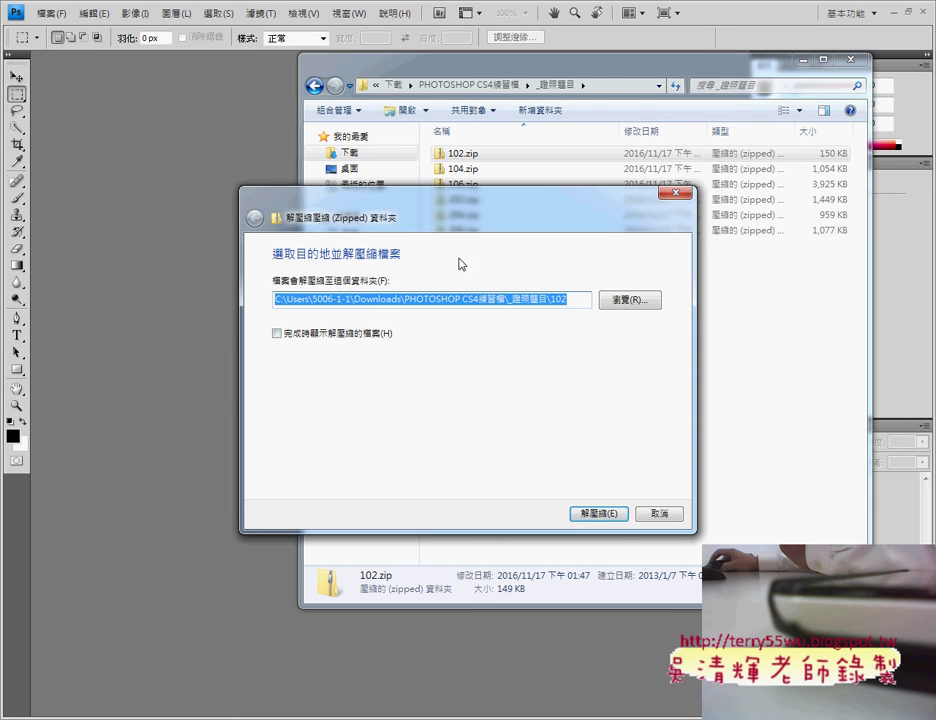
click(278, 334)
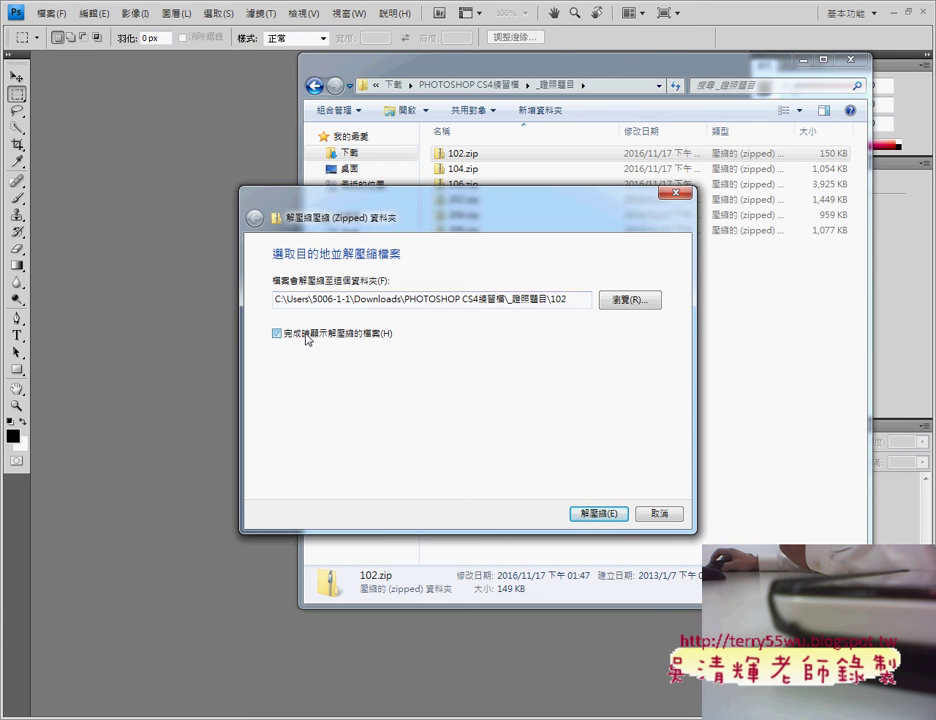
click(606, 515)
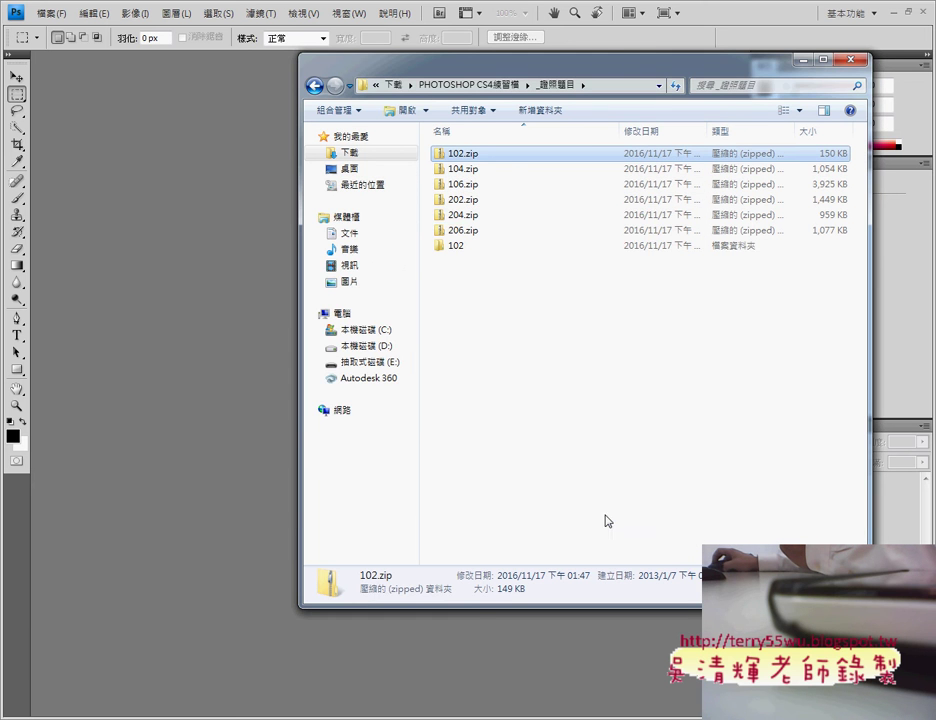
Step: Delete 102.zip, open the nested 102 folders, and select the three PSD01 files
right_click(502, 156)
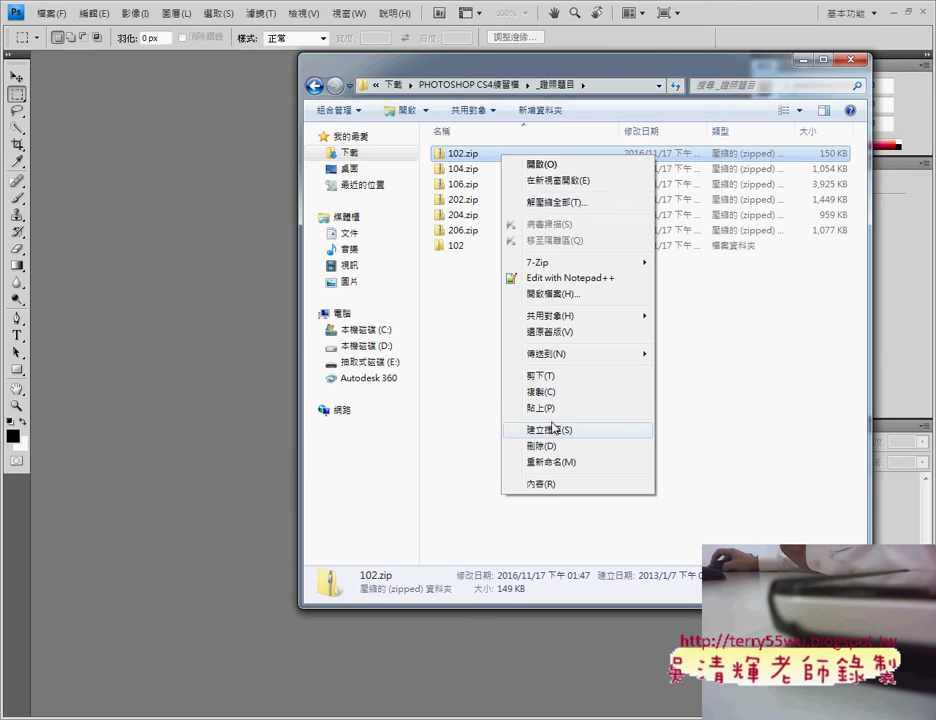
click(553, 446)
click(545, 426)
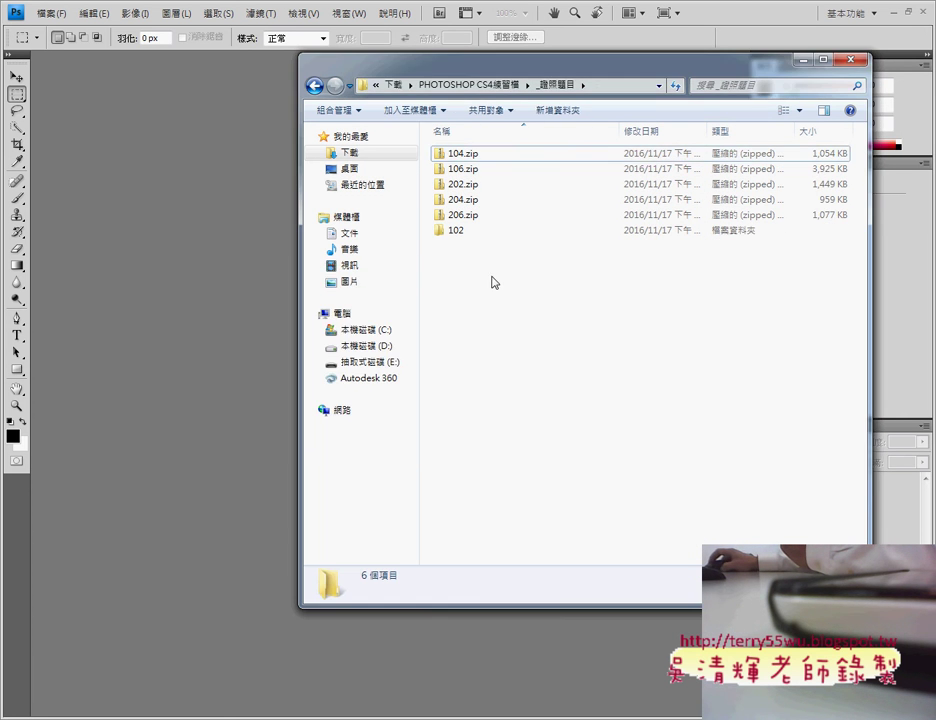
double_click(461, 230)
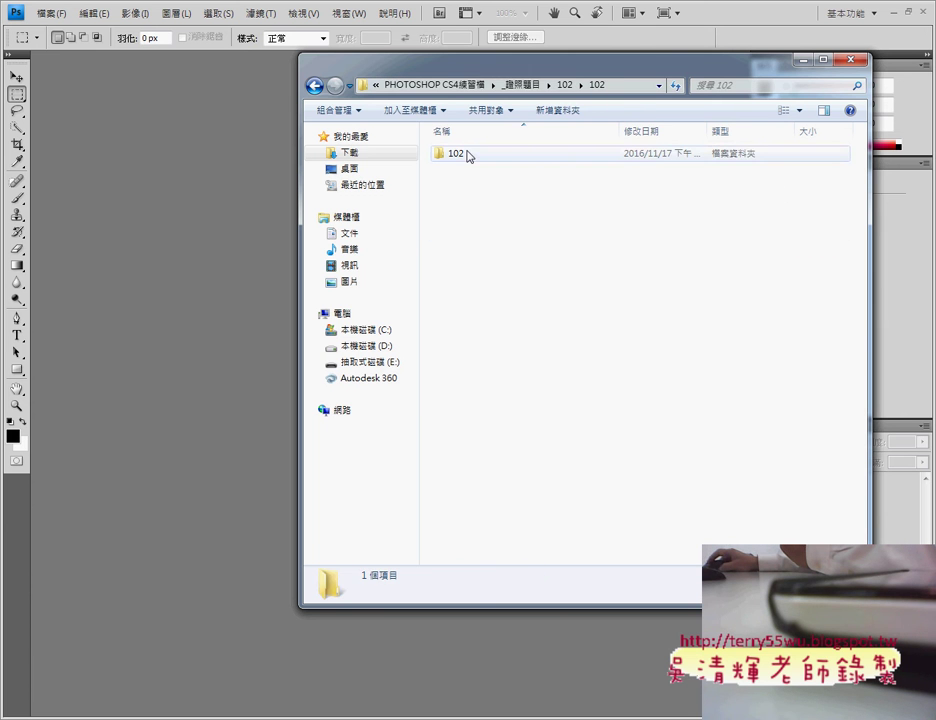
double_click(468, 156)
mouse_move(632, 260)
mouse_down()
mouse_move(452, 160)
mouse_move(195, 180)
mouse_up()
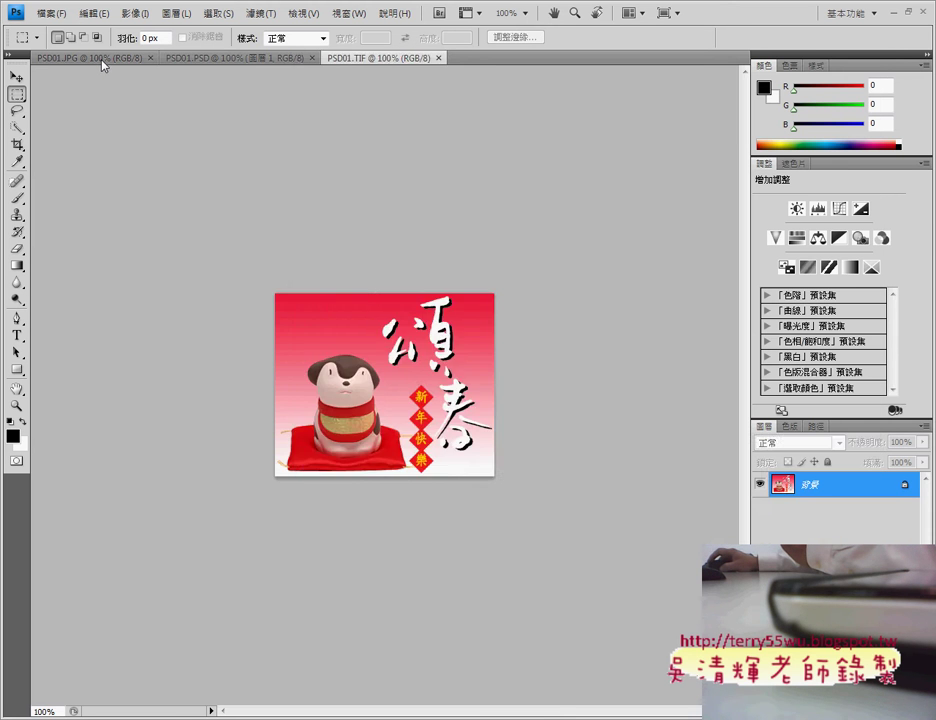
Step: Compare the PSD01.JPG, PSD01.PSD and PSD01.TIF documents, ending on the TIF reference card
click(100, 58)
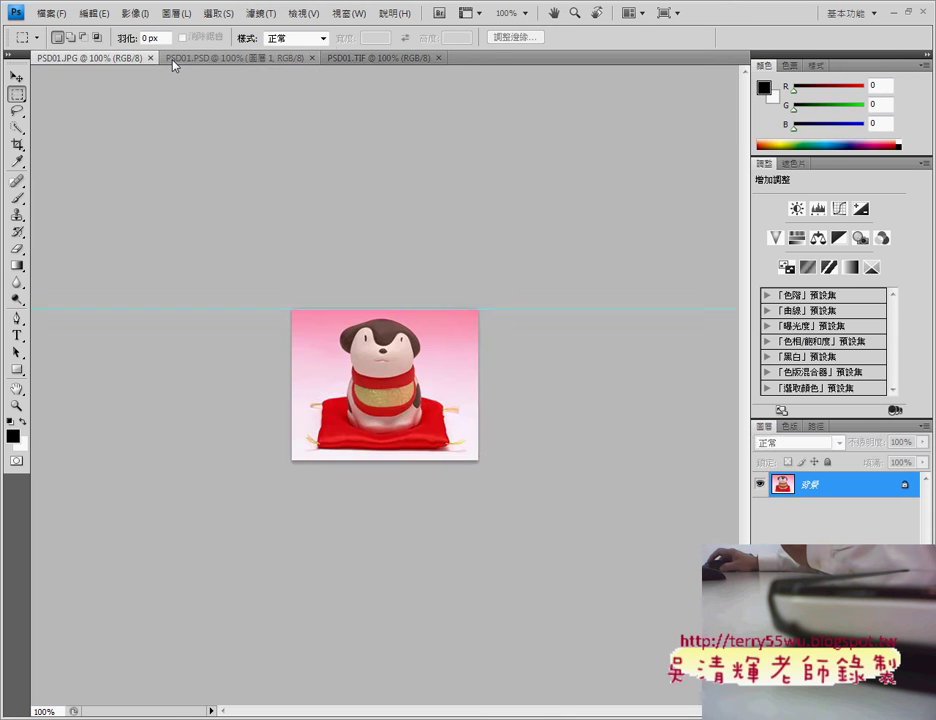
click(230, 58)
click(360, 58)
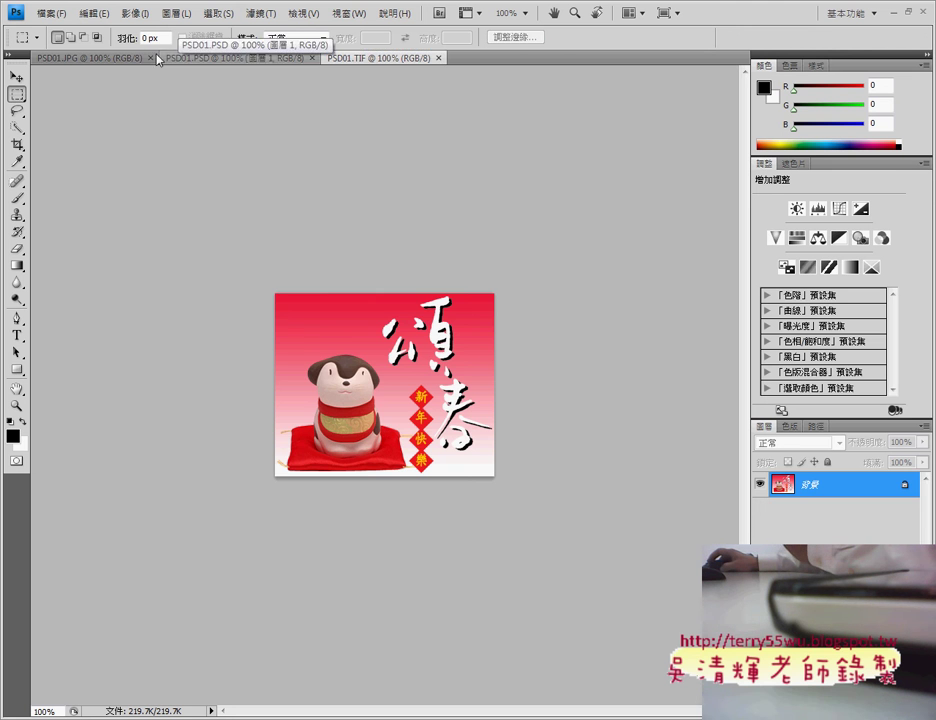
click(100, 58)
click(230, 58)
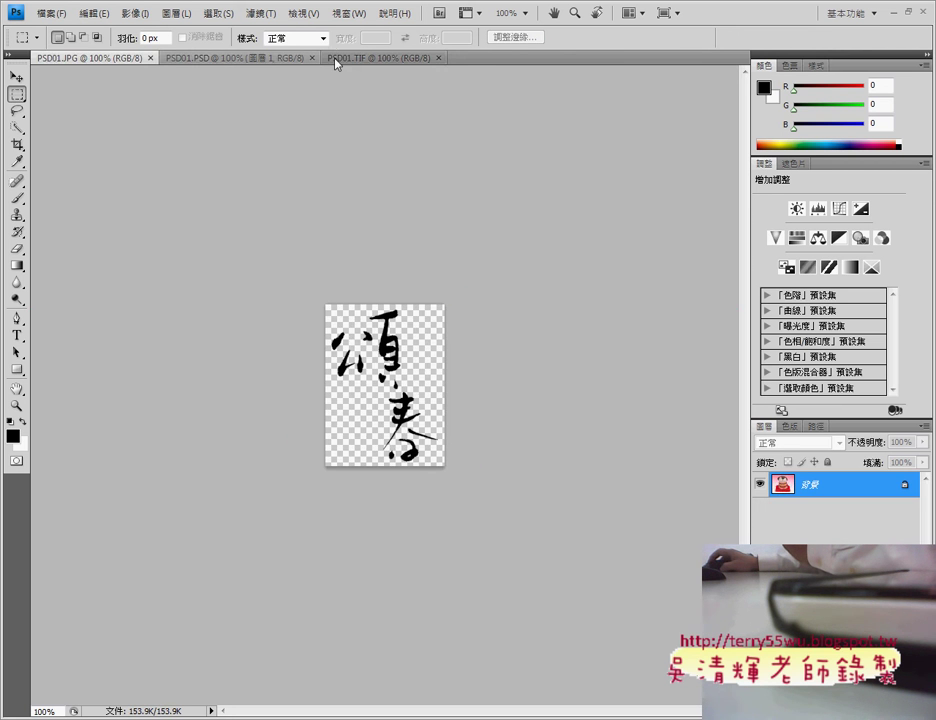
click(370, 58)
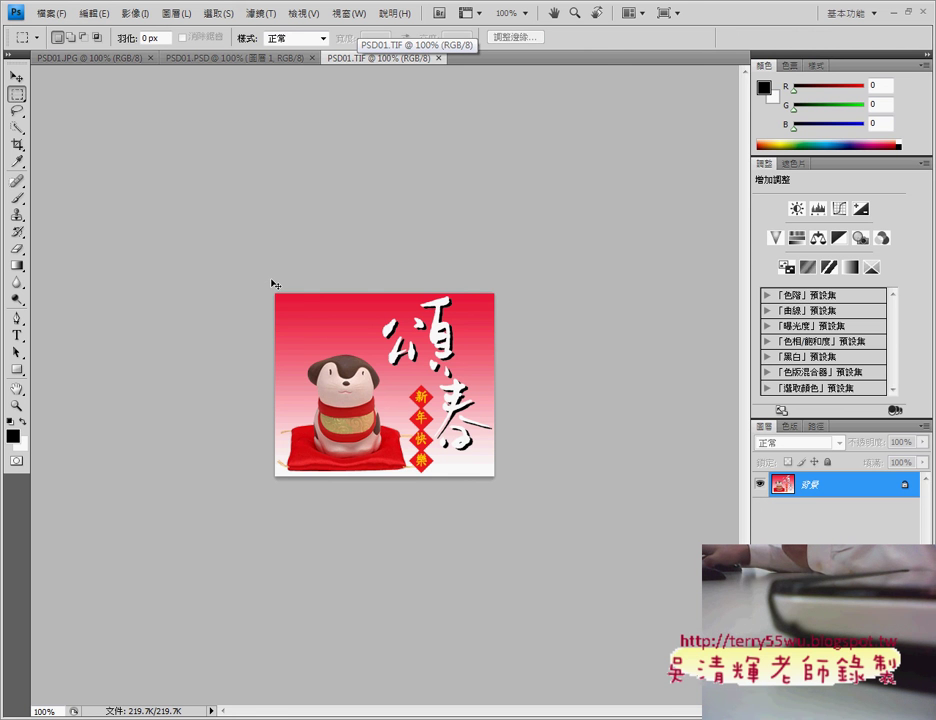
Step: Zoom the PSD01.TIF reference between 100% and 300%, then bring up the exam PDF
key(ctrl+plus)
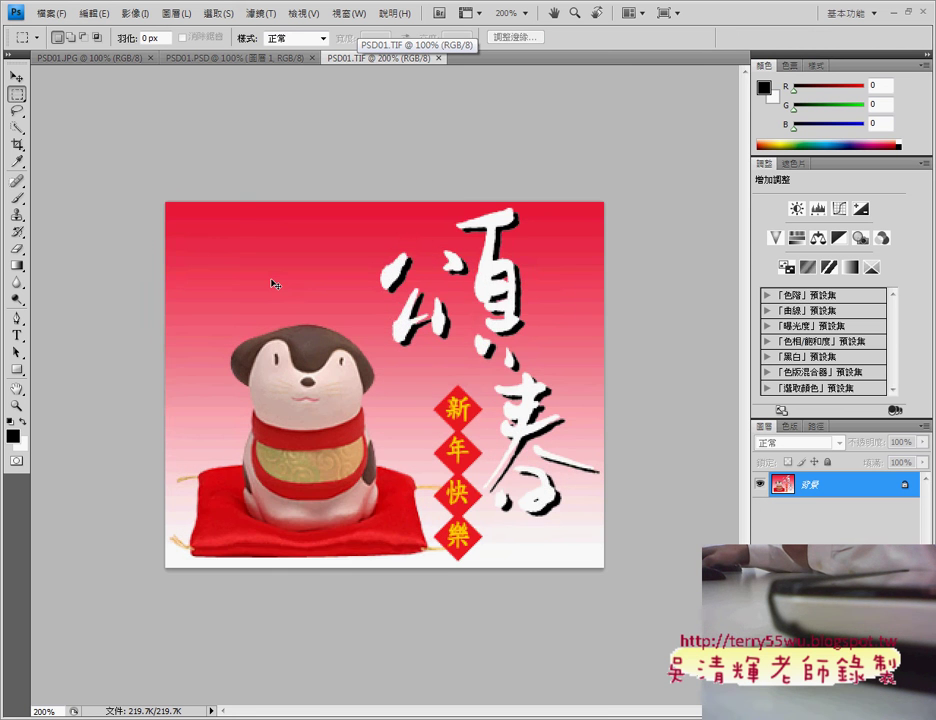
key(ctrl+plus)
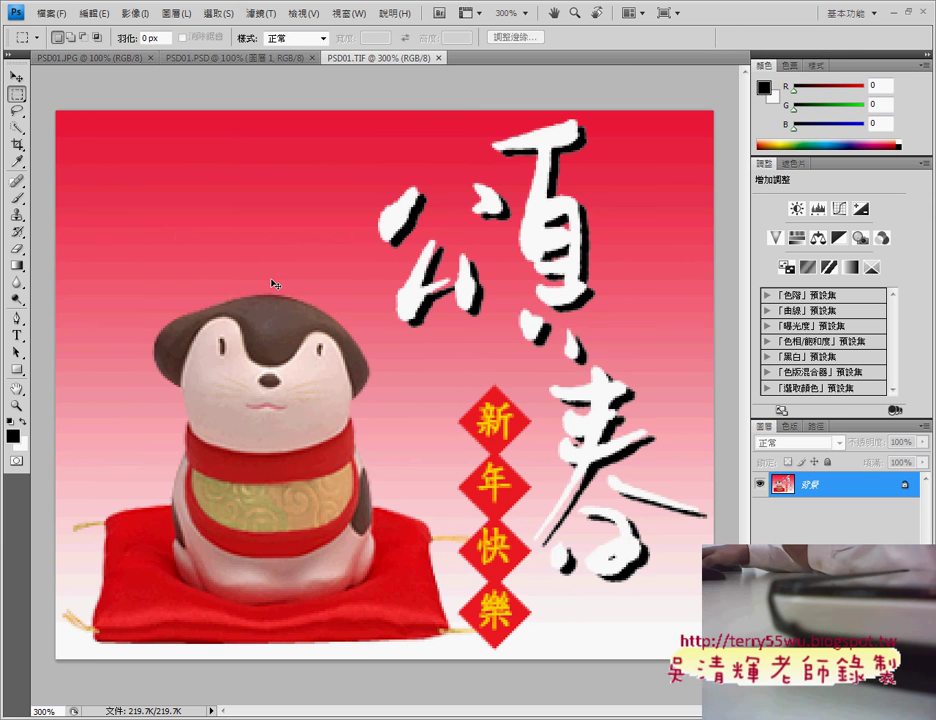
key(ctrl+minus)
key(ctrl+minus)
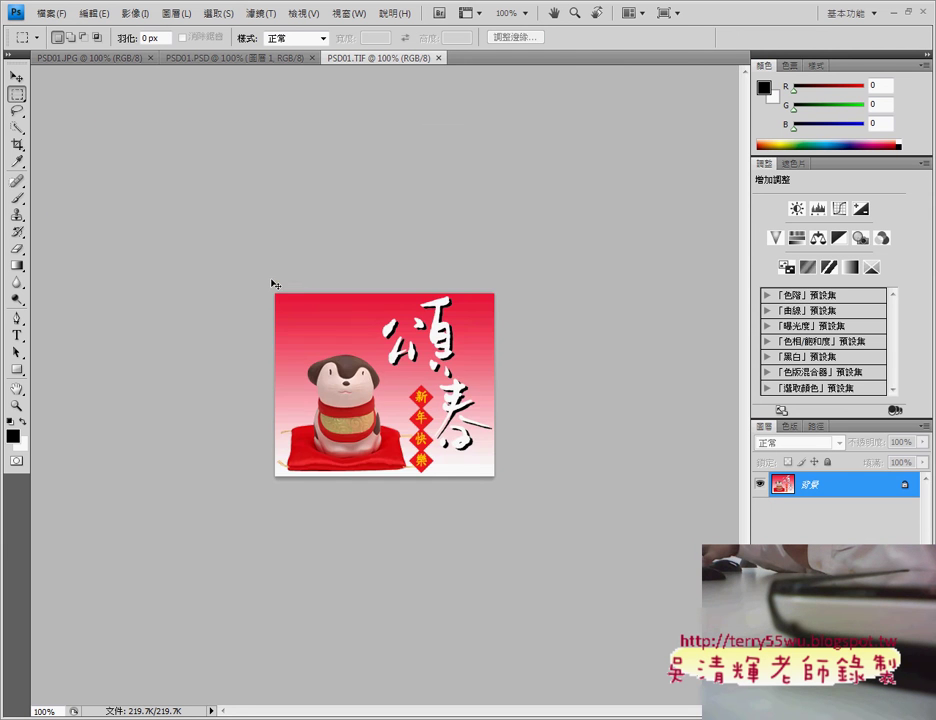
key(ctrl+plus)
key(ctrl+plus)
key(ctrl+minus)
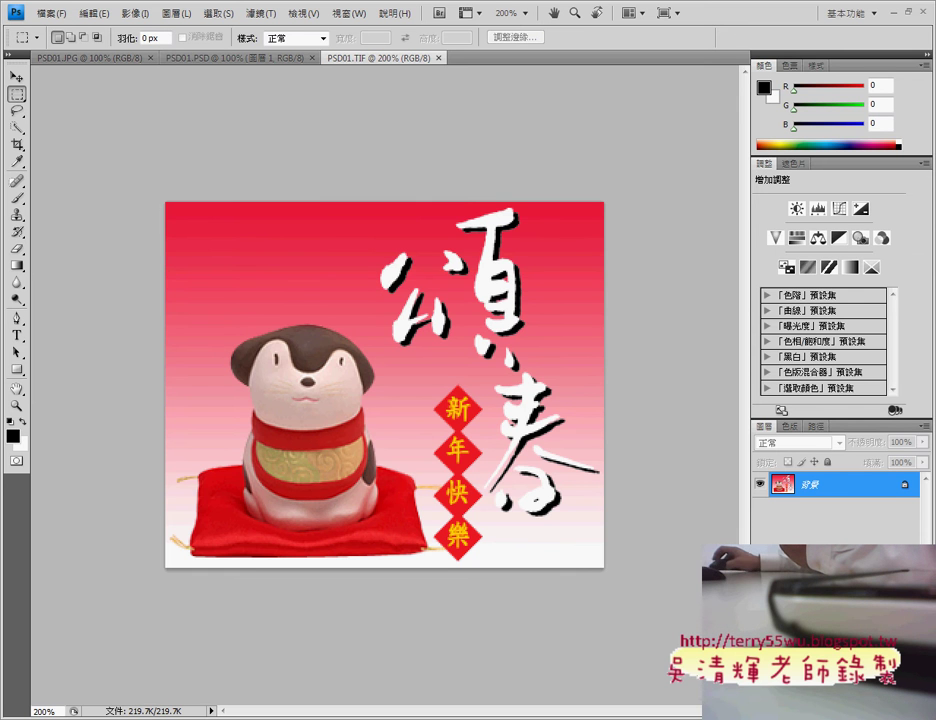
click(250, 630)
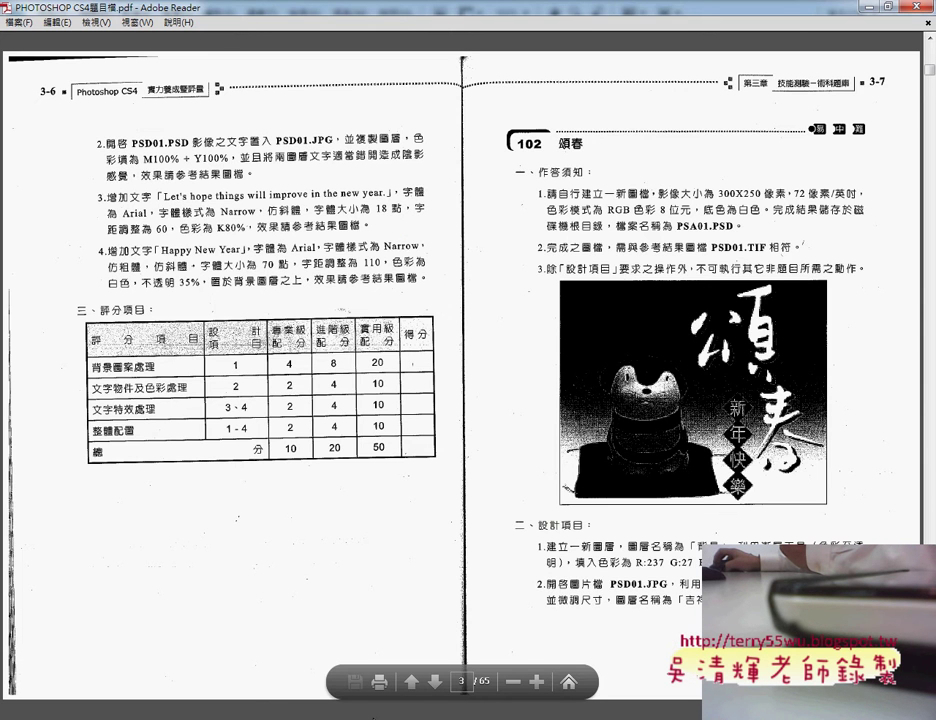
Step: On the enlarged task sheet, underline 頌春 and 新圖檔 and circle the 易 rating
click(540, 684)
scroll(781, 432, right, 5)
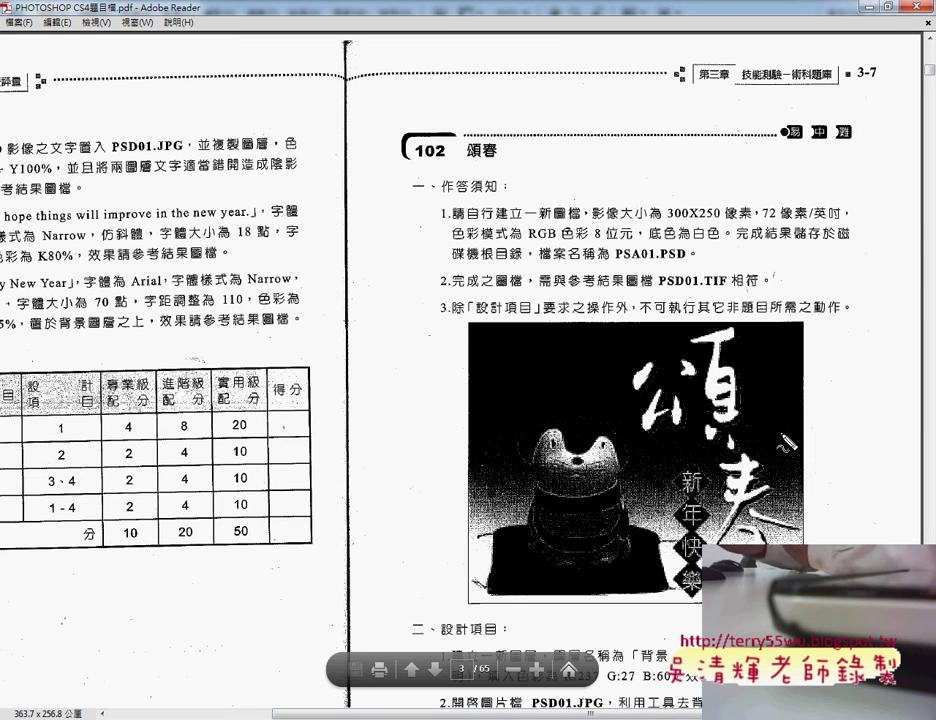
drag(467, 158, 497, 157)
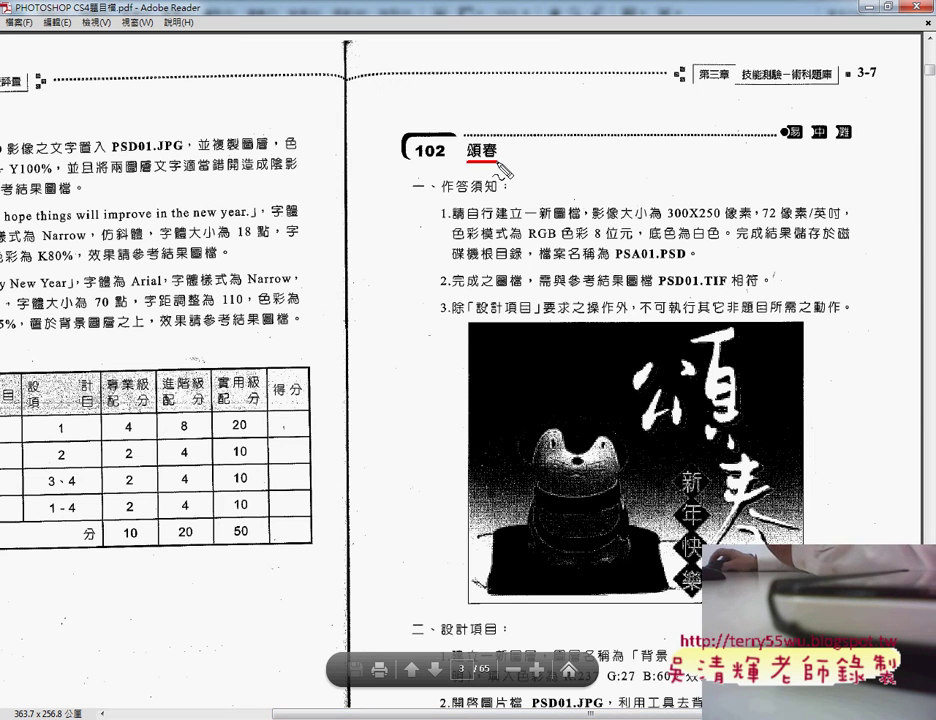
mouse_move(769, 134)
mouse_down()
mouse_move(798, 143)
mouse_move(772, 136)
mouse_up()
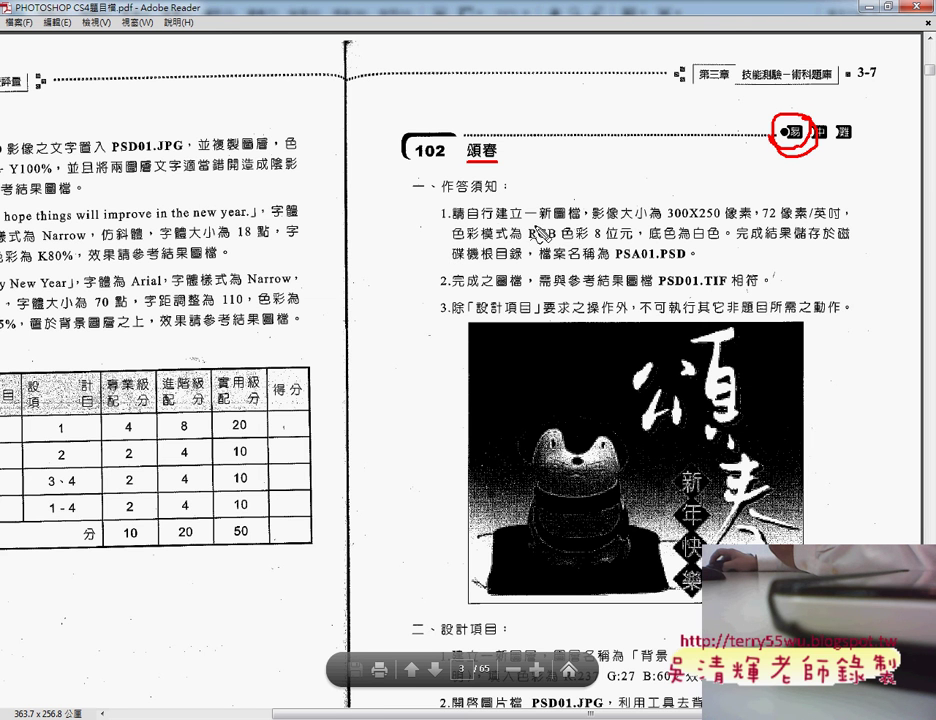
drag(538, 225, 583, 222)
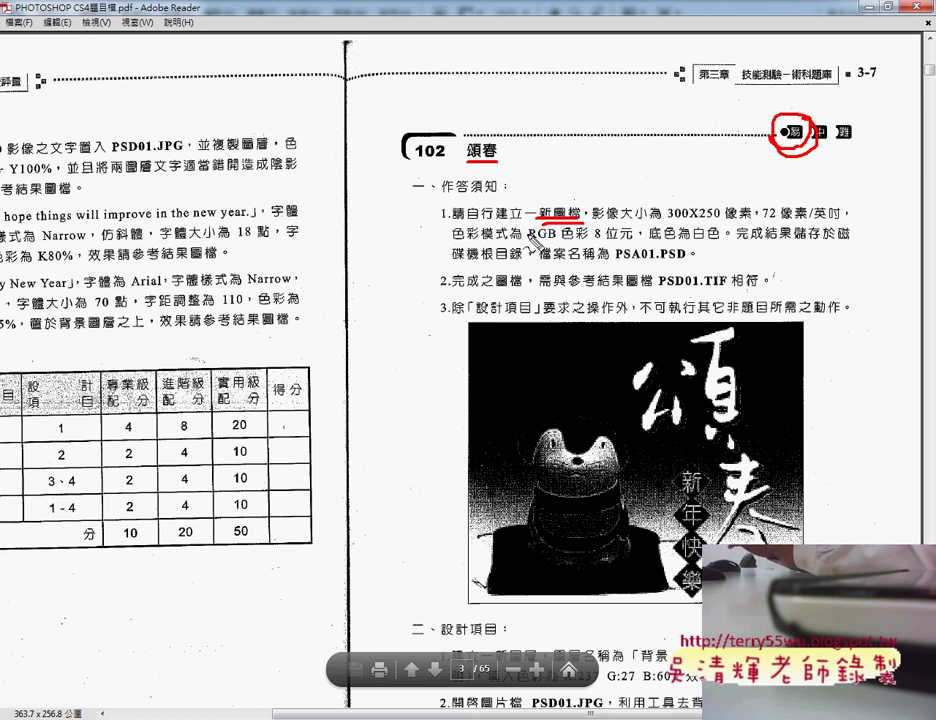
Step: Underline 影像大小, 300X250 and 72 像素/英吋, and handwrite 'dpi' above the unit
mouse_move(610, 220)
mouse_down()
mouse_move(752, 222)
mouse_move(745, 182)
mouse_up()
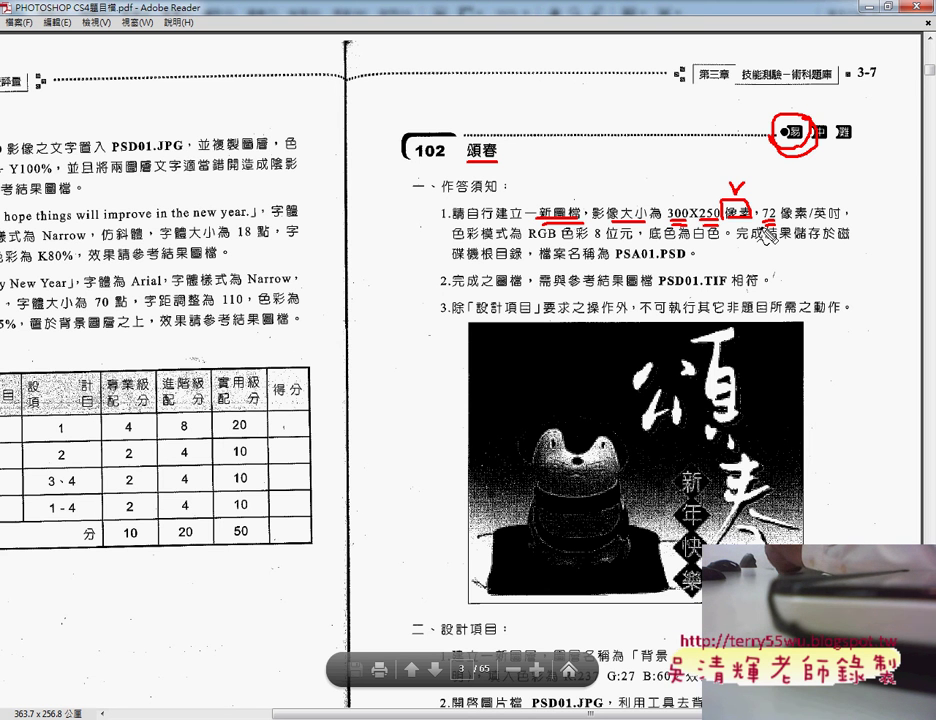
drag(783, 226, 827, 226)
mouse_move(808, 180)
mouse_down()
mouse_move(835, 188)
mouse_move(818, 195)
mouse_up()
drag(836, 185, 836, 198)
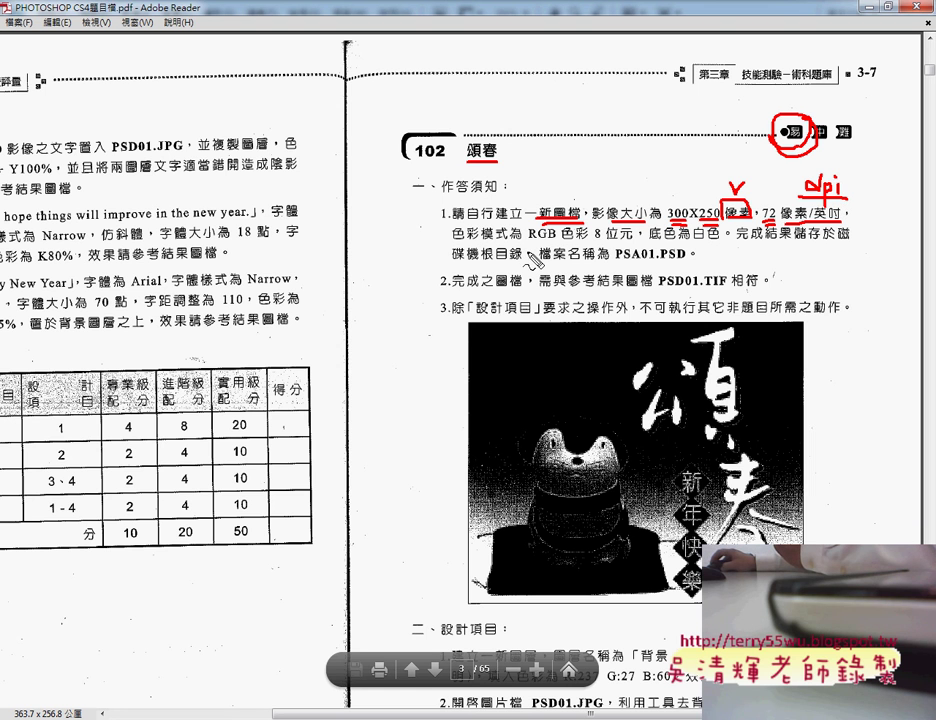
Step: Underline 8 位元 and 白色, and replace PSA01 with a handwritten file name 102
drag(598, 238, 624, 238)
drag(693, 238, 718, 238)
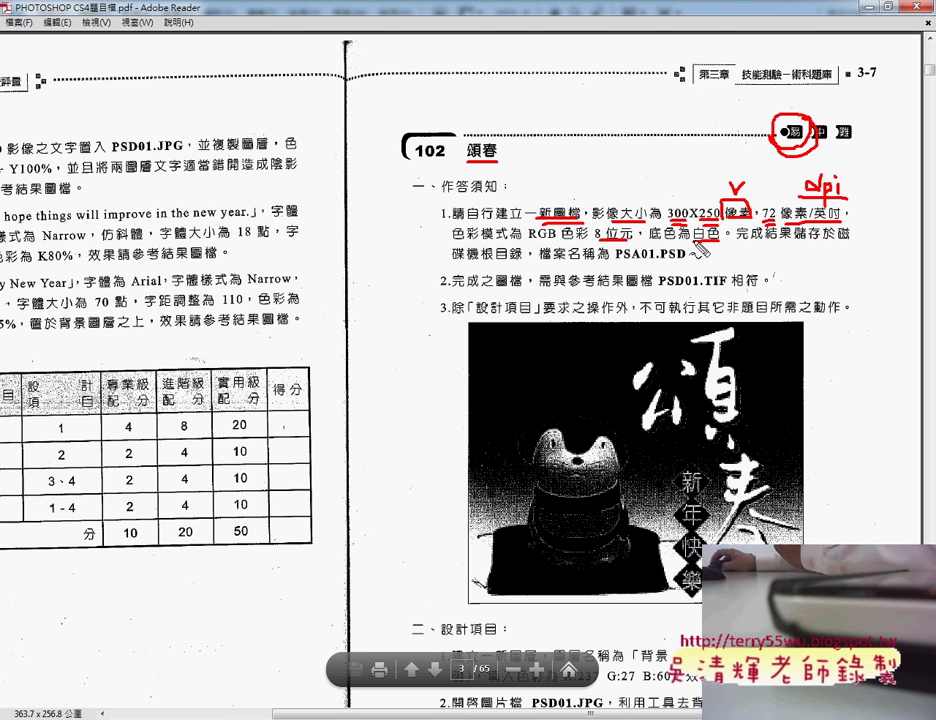
drag(617, 254, 657, 253)
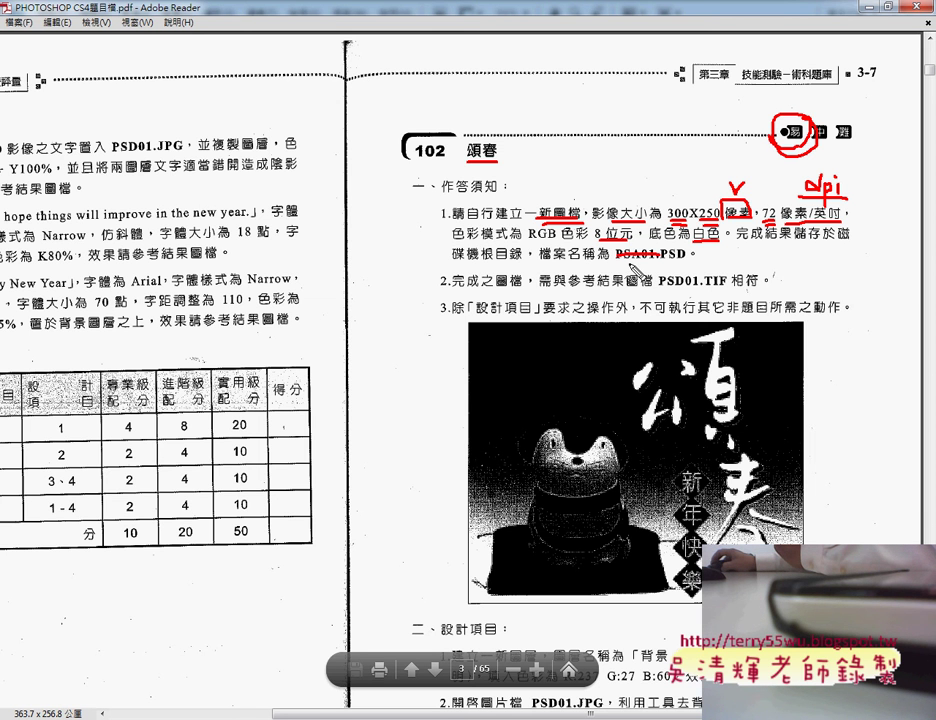
mouse_move(621, 290)
mouse_down()
mouse_move(646, 272)
mouse_move(650, 282)
mouse_up()
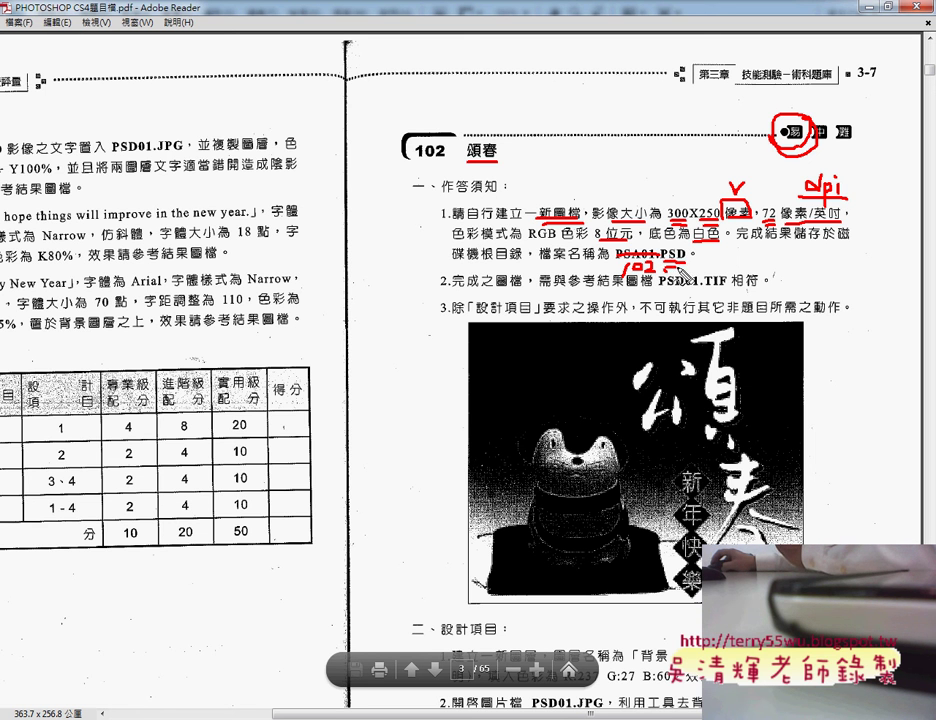
drag(672, 269, 686, 268)
drag(672, 274, 688, 274)
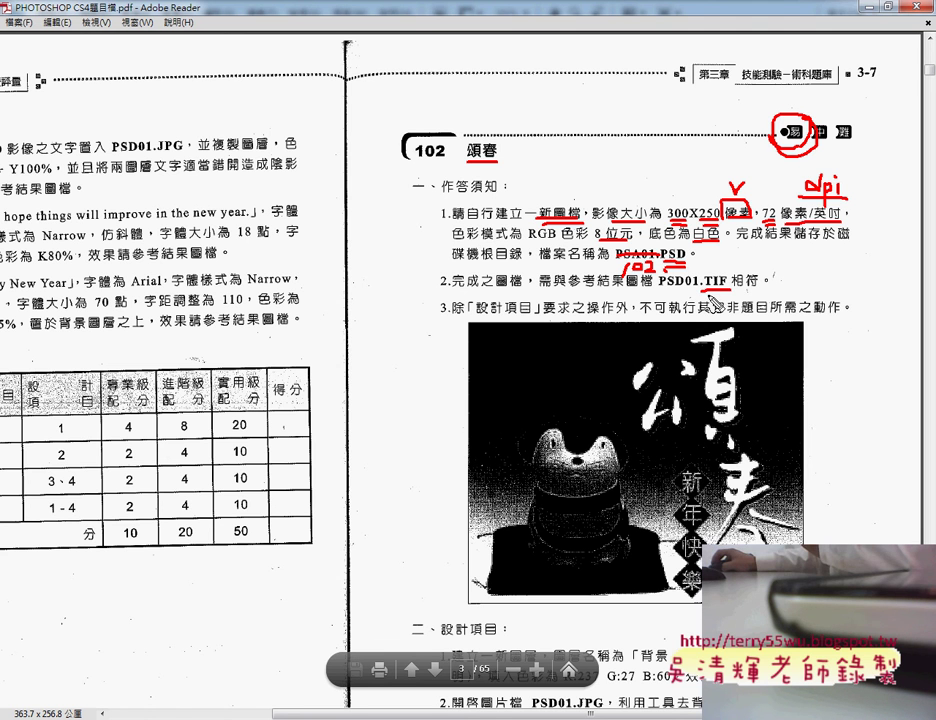
Step: Double-underline TIF in PSD01.TIF, clear the markups, and return to Photoshop
drag(707, 288, 721, 288)
drag(710, 294, 723, 294)
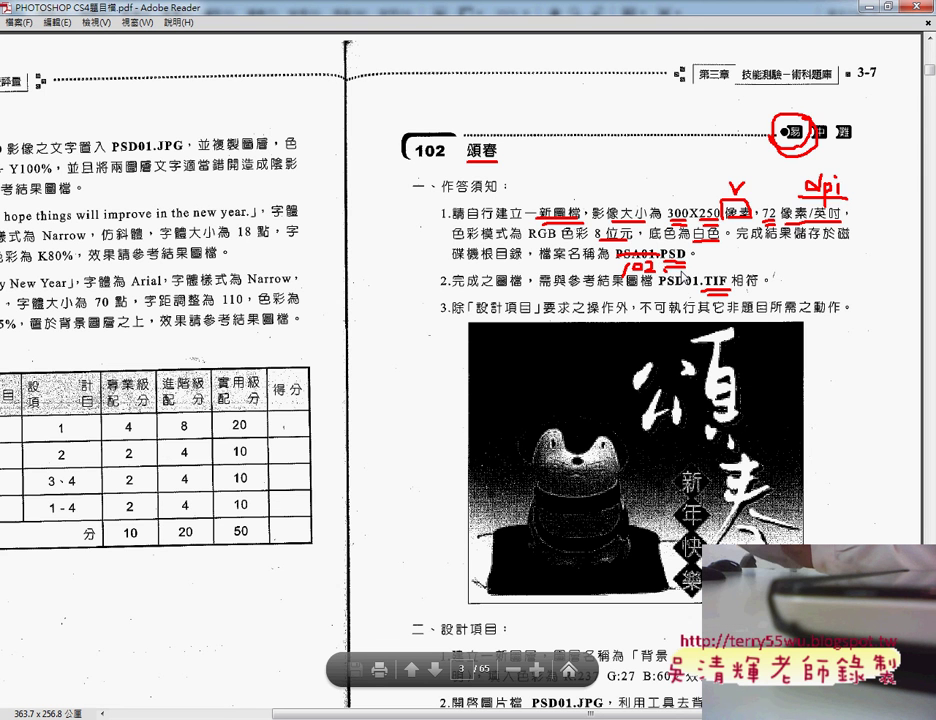
key(Escape)
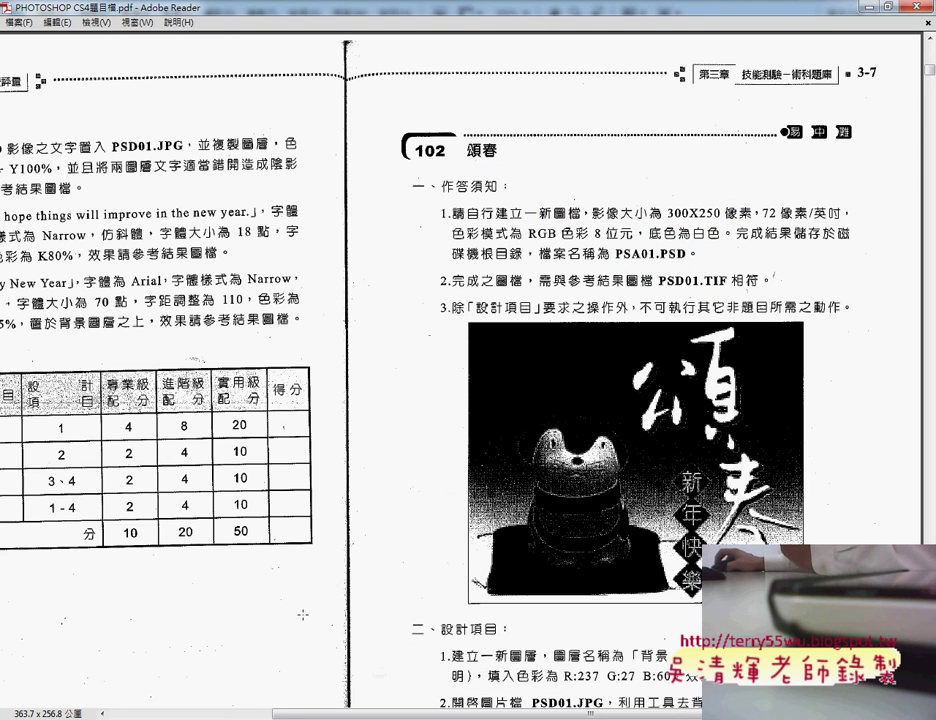
key(alt+Tab)
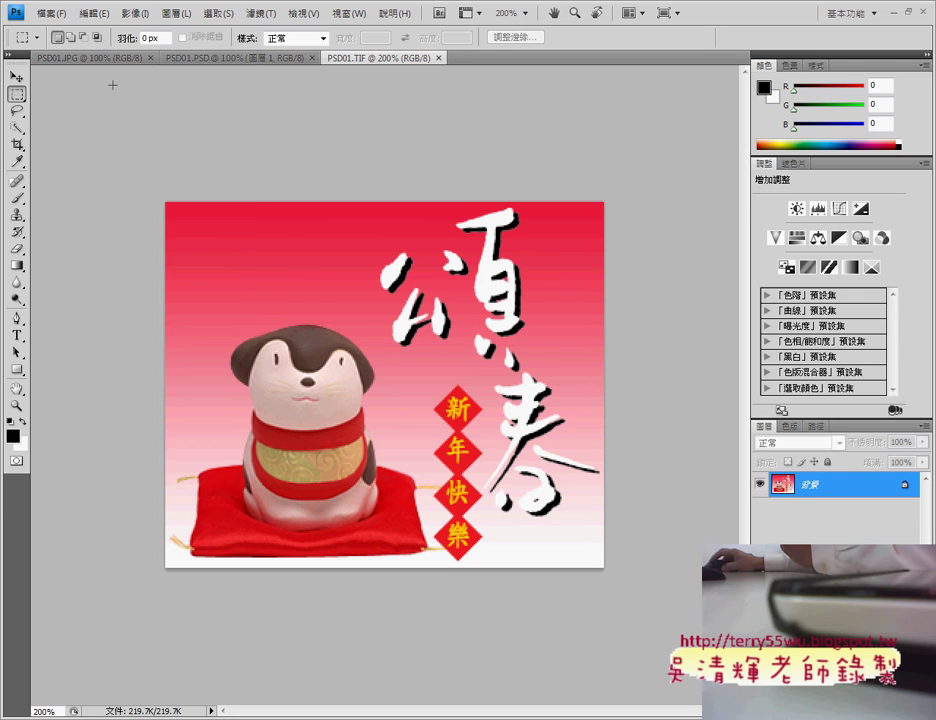
Step: Start a new document named 102 with its size measured in pixels
click(53, 16)
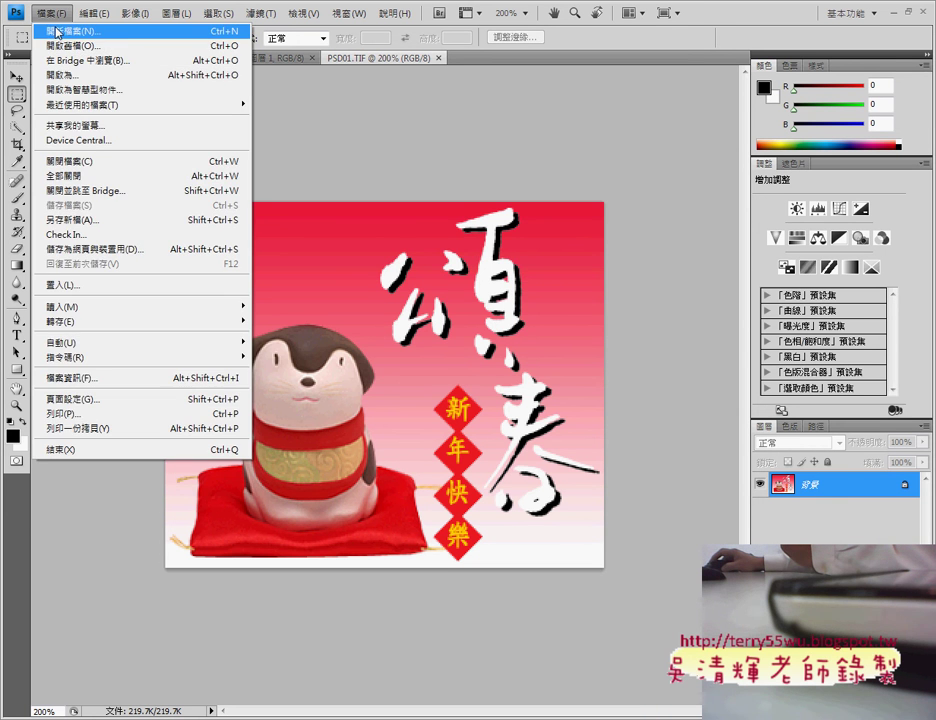
click(58, 32)
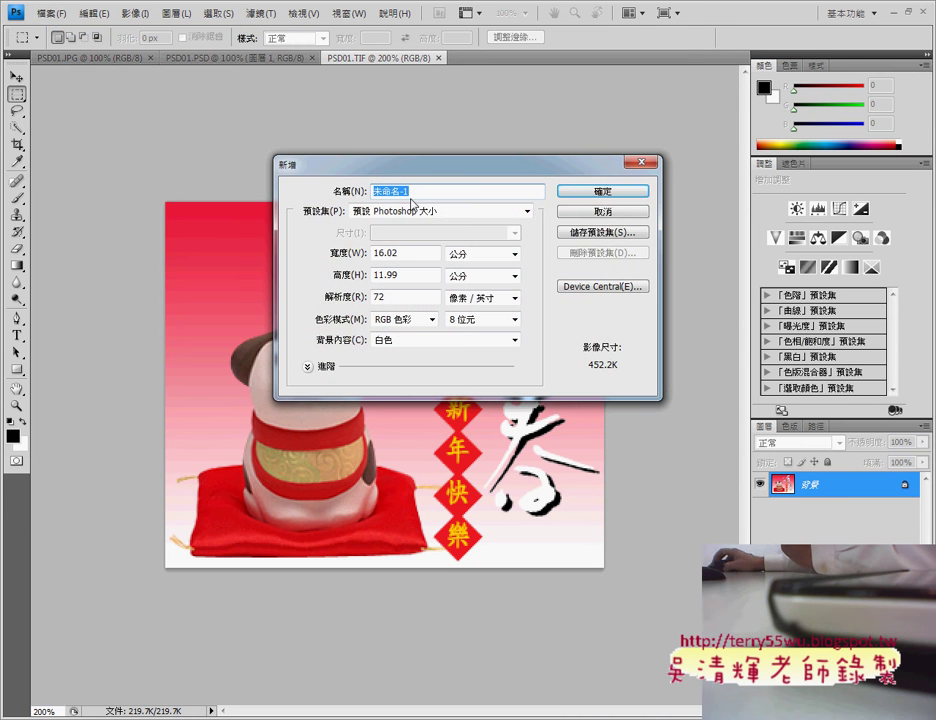
text(10)
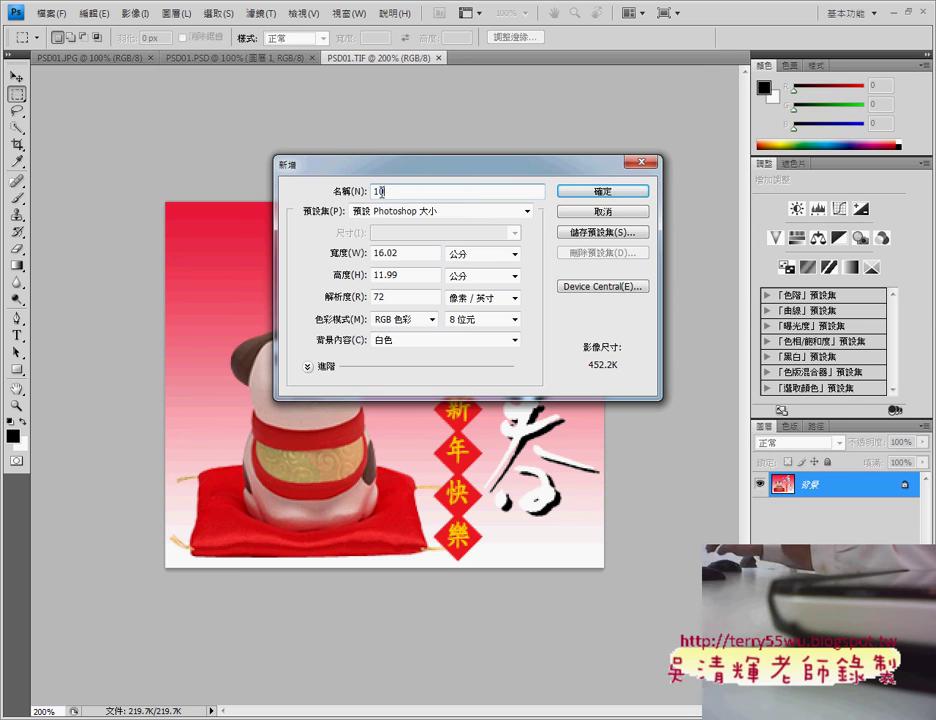
text(2)
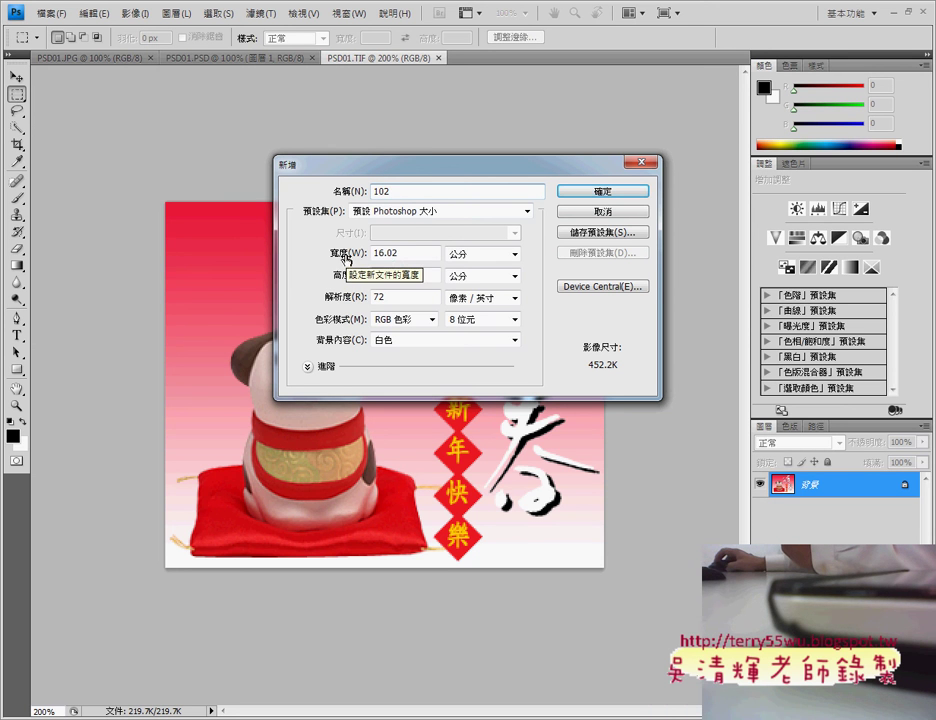
double_click(398, 255)
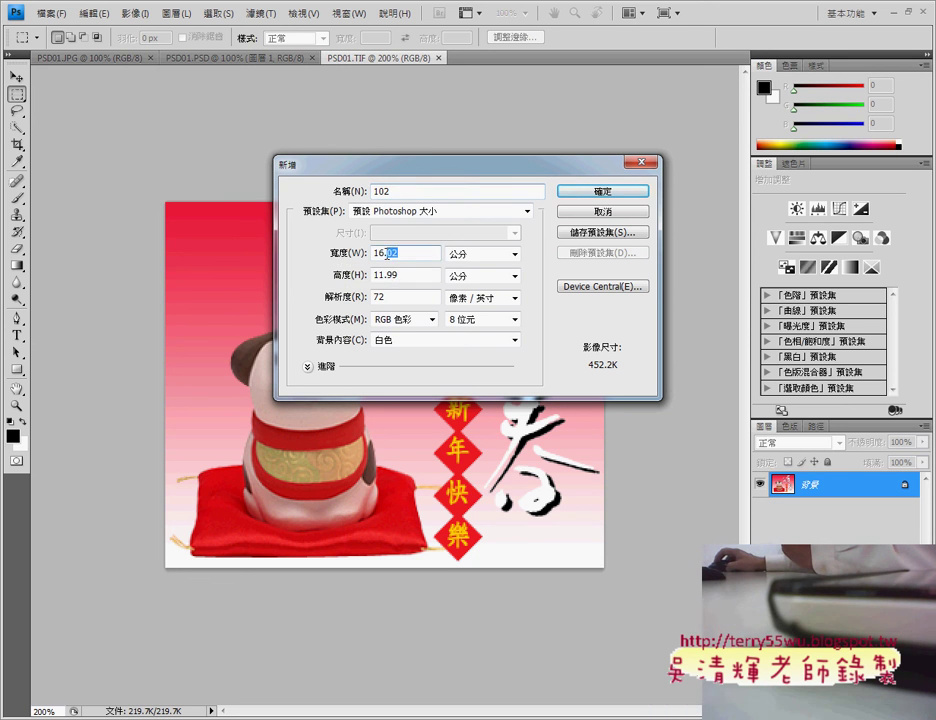
click(483, 256)
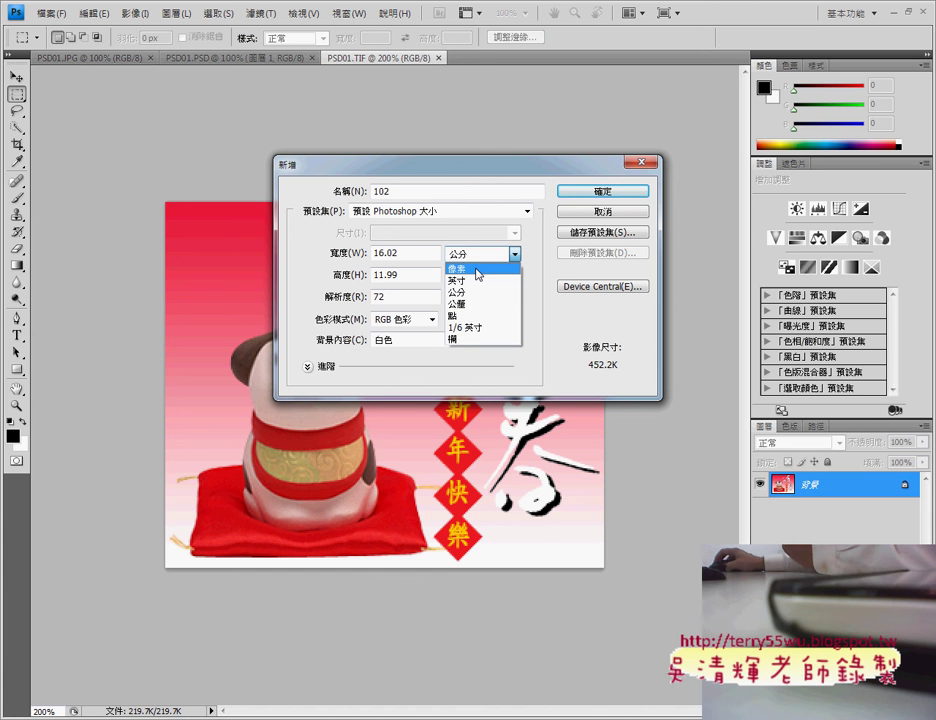
click(477, 270)
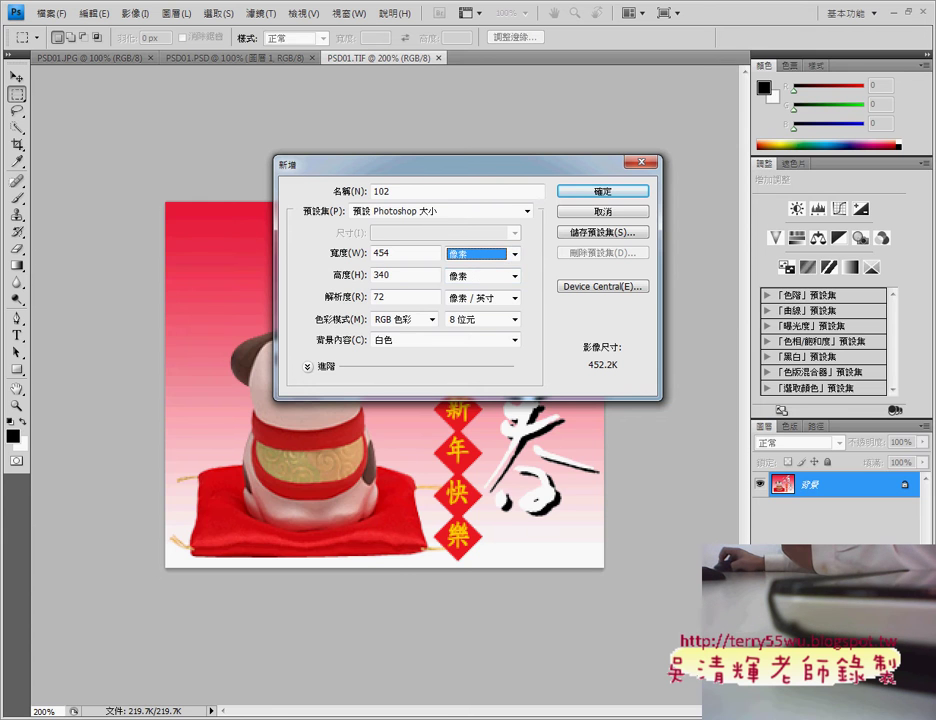
Step: Set the size to 300×250 pixels per the PDF, create it, and zoom to 200%
key(alt+Tab)
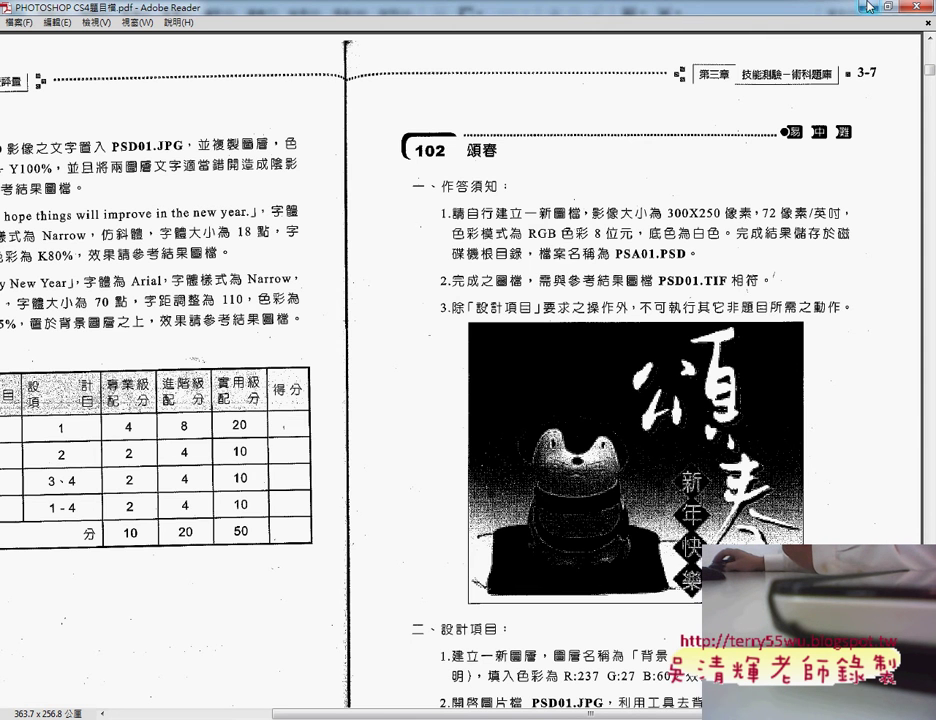
key(alt+Tab)
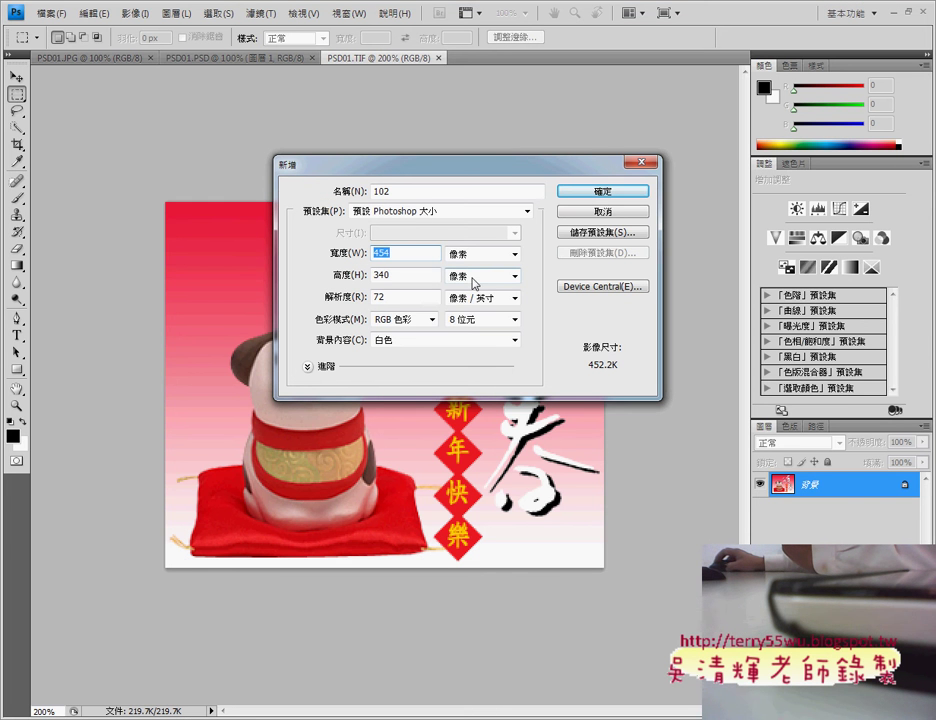
text(3)
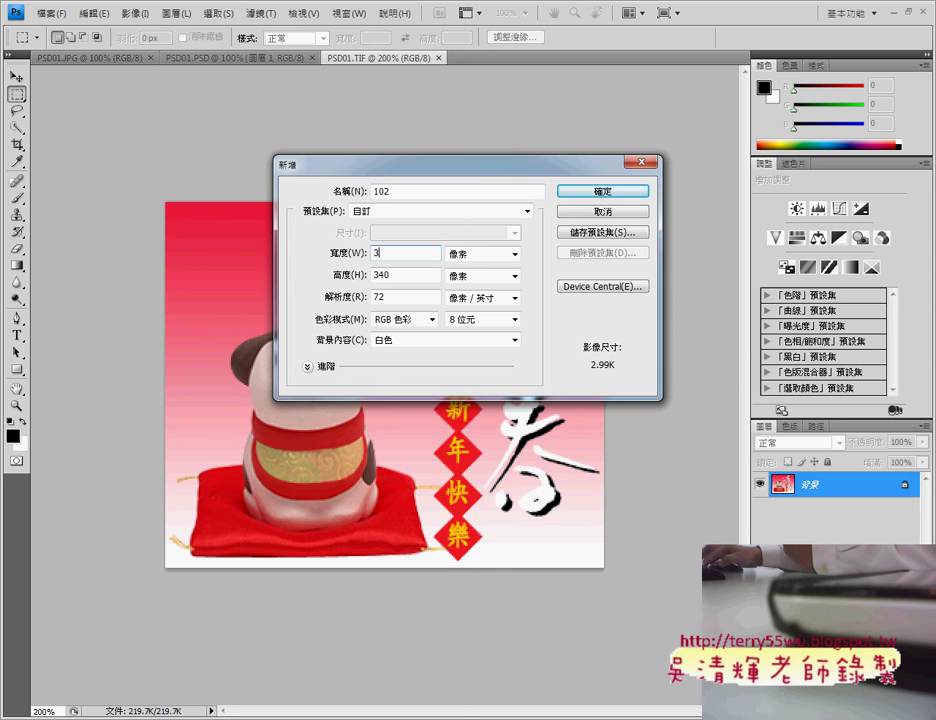
text(00)
key(Tab)
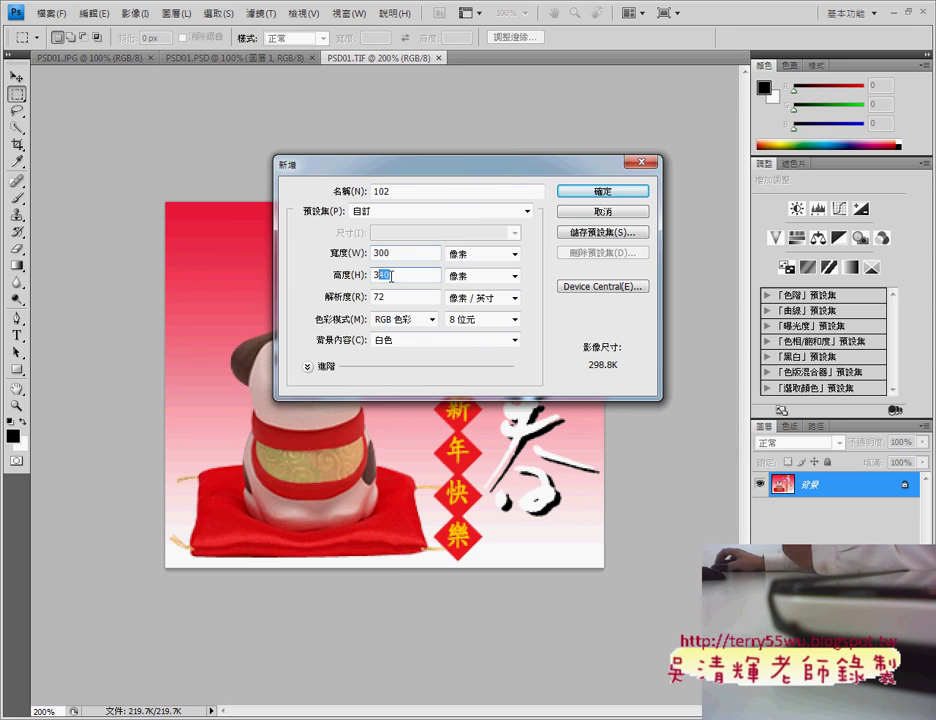
key(alt+Tab)
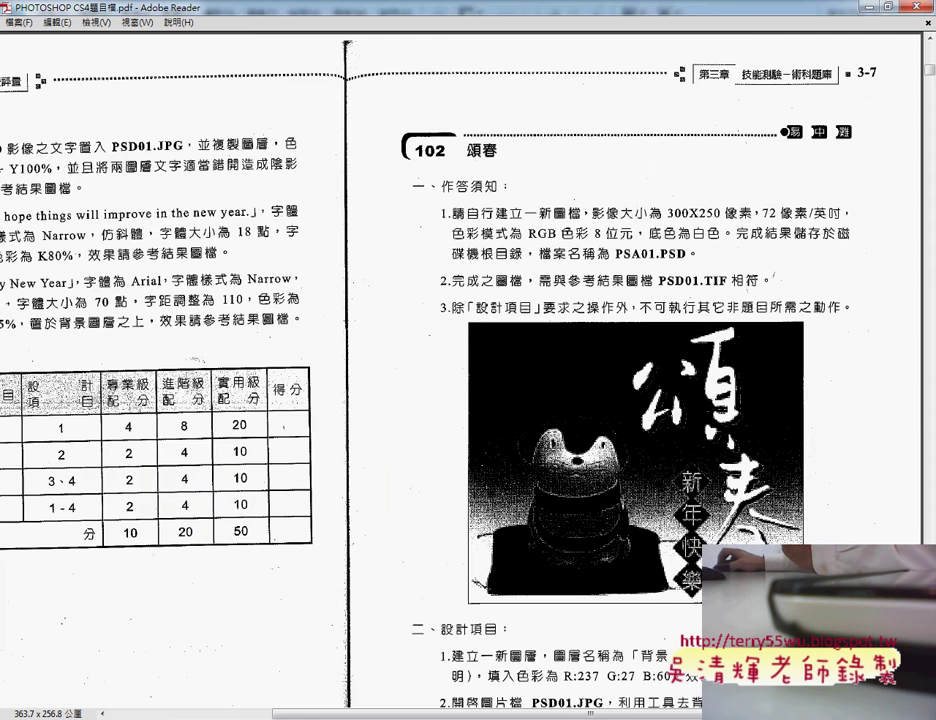
key(alt+Tab)
text(25)
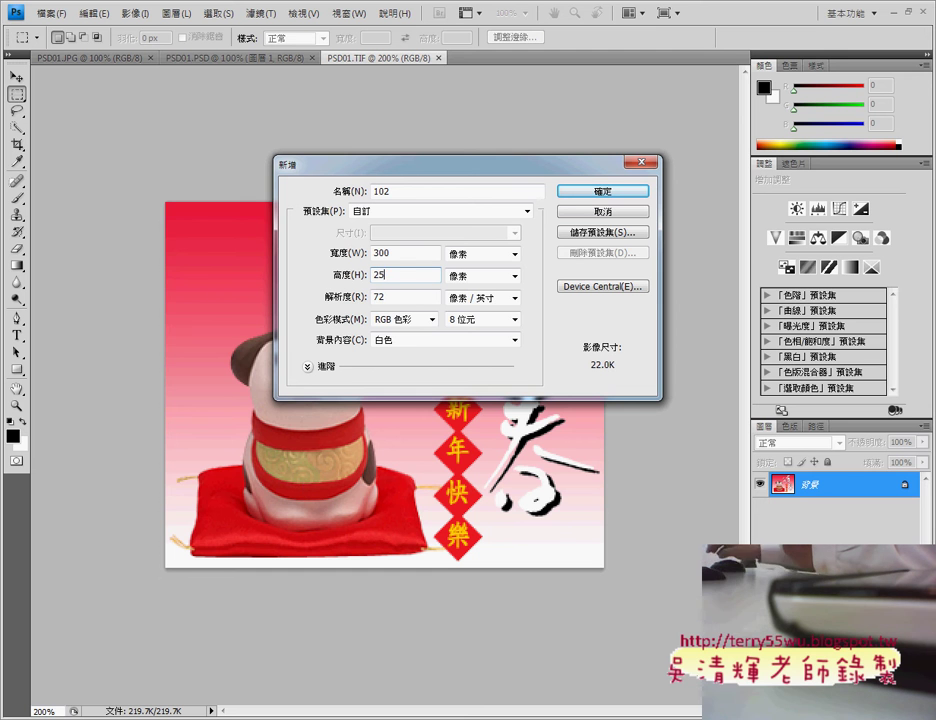
text(0)
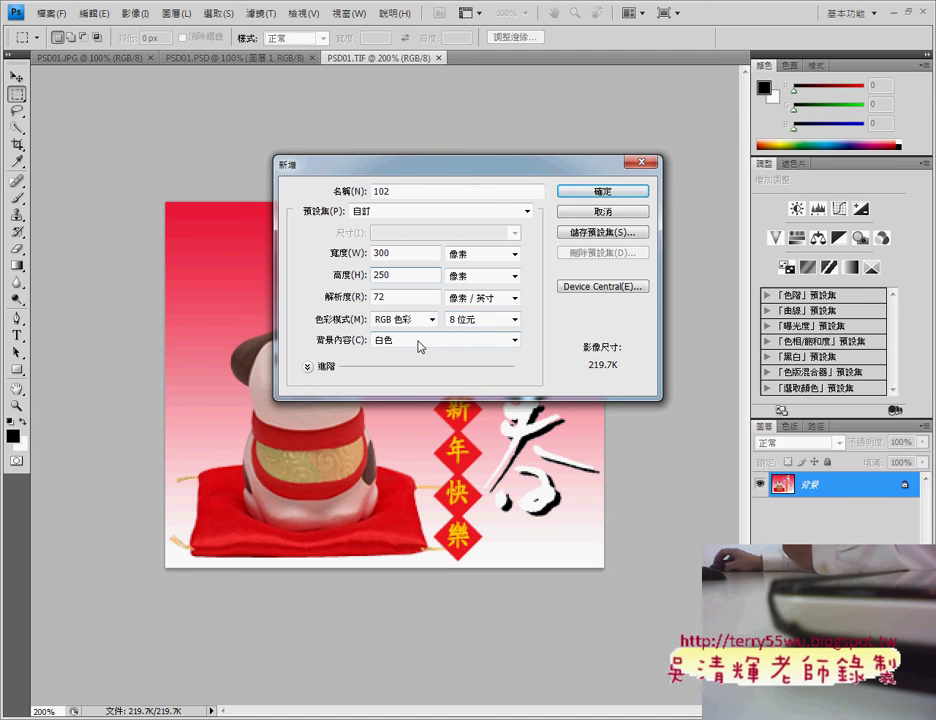
click(613, 195)
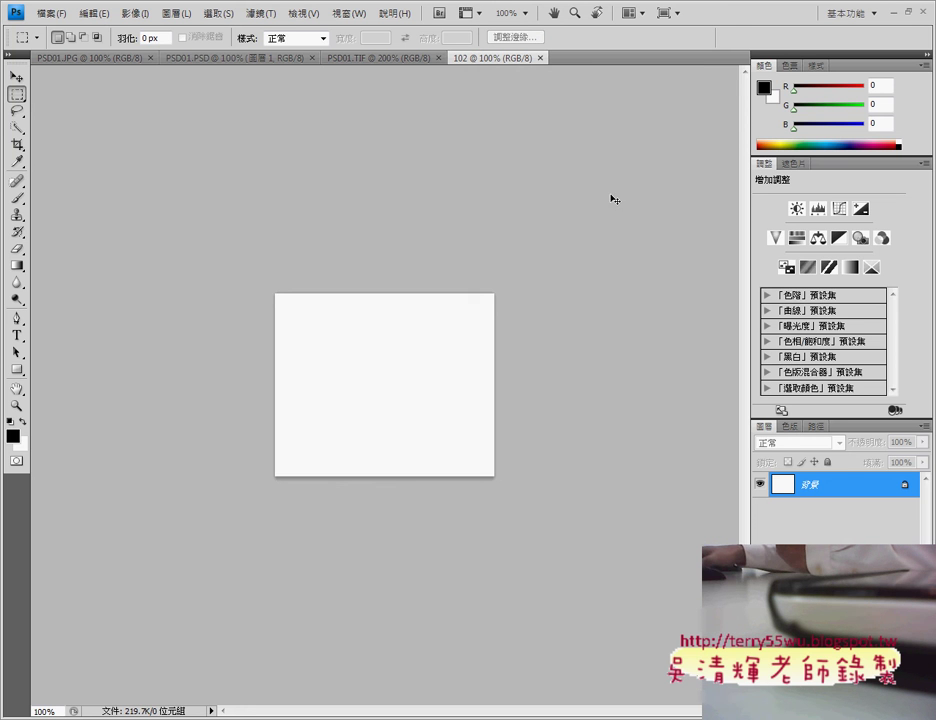
key(ctrl+plus)
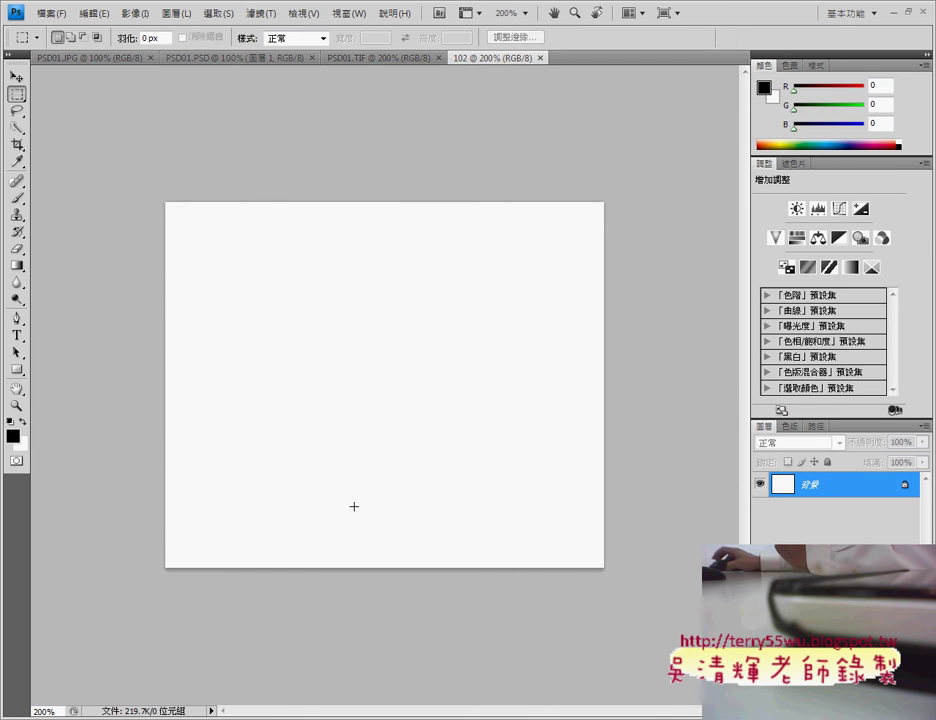
key(alt+Tab)
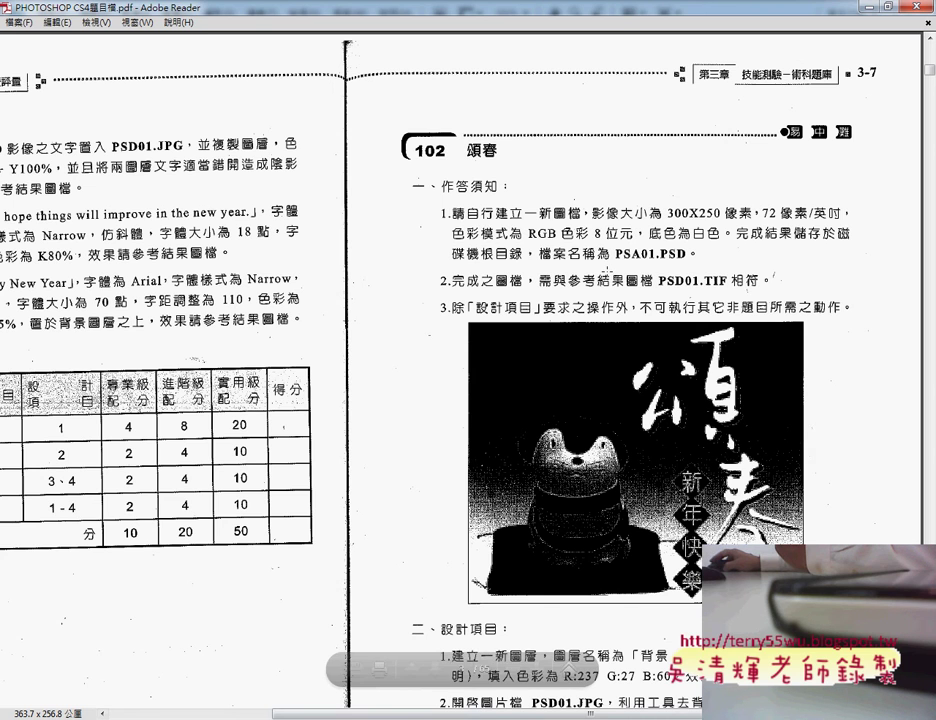
Step: Scroll the PDF to task 102's 設計項目, showing the R:237 G:27 B:60 gradient requirement
scroll(600, 300, down, 1)
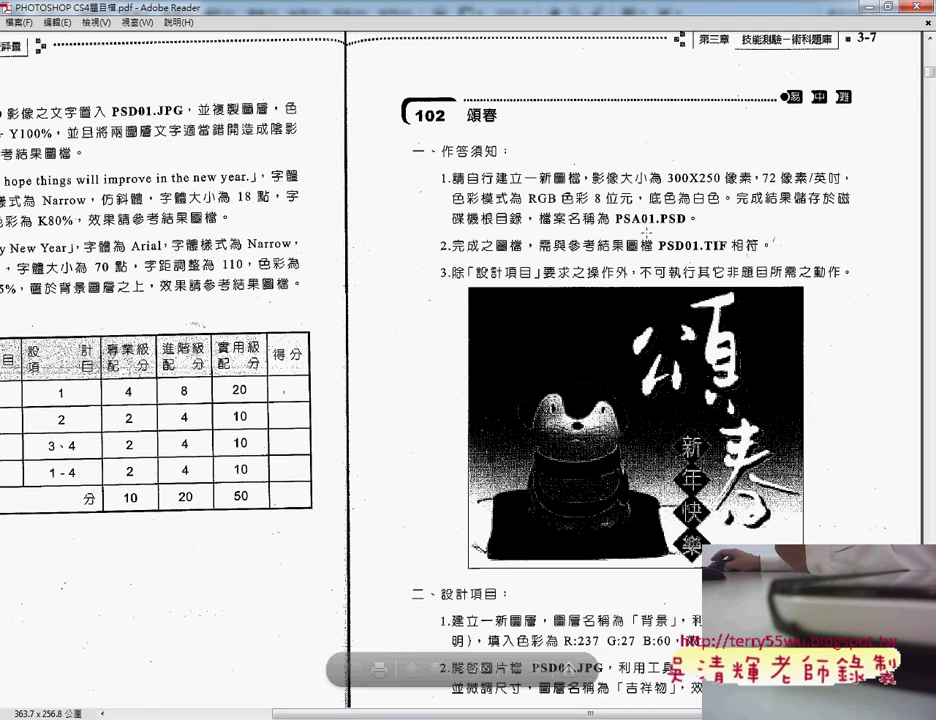
scroll(620, 260, down, 1)
scroll(644, 240, down, 1)
scroll(523, 405, down, 1)
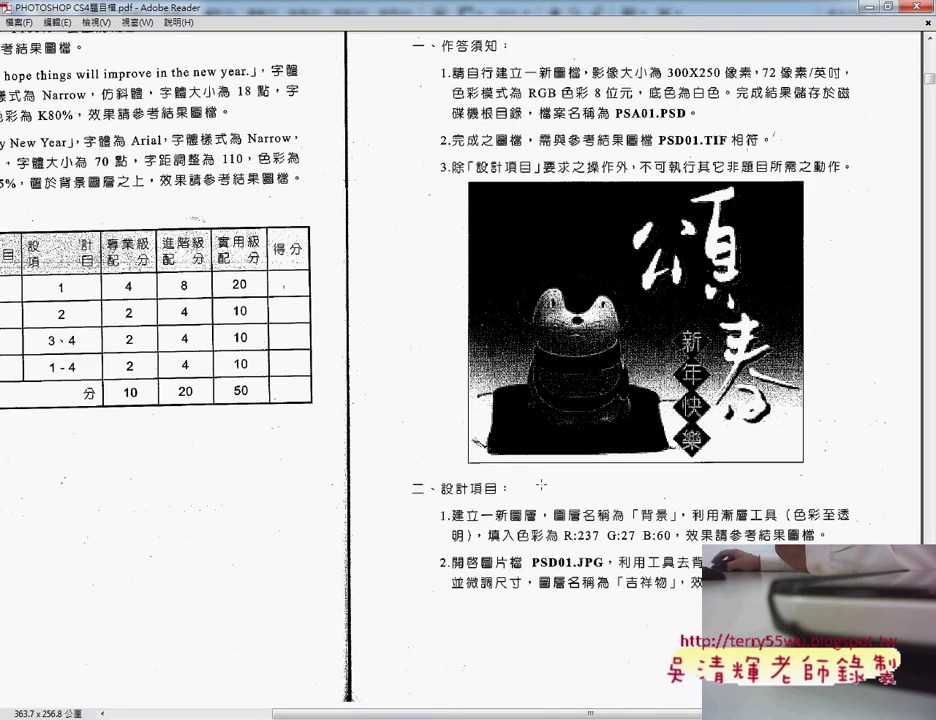
scroll(540, 485, down, 2)
scroll(455, 453, up, 2)
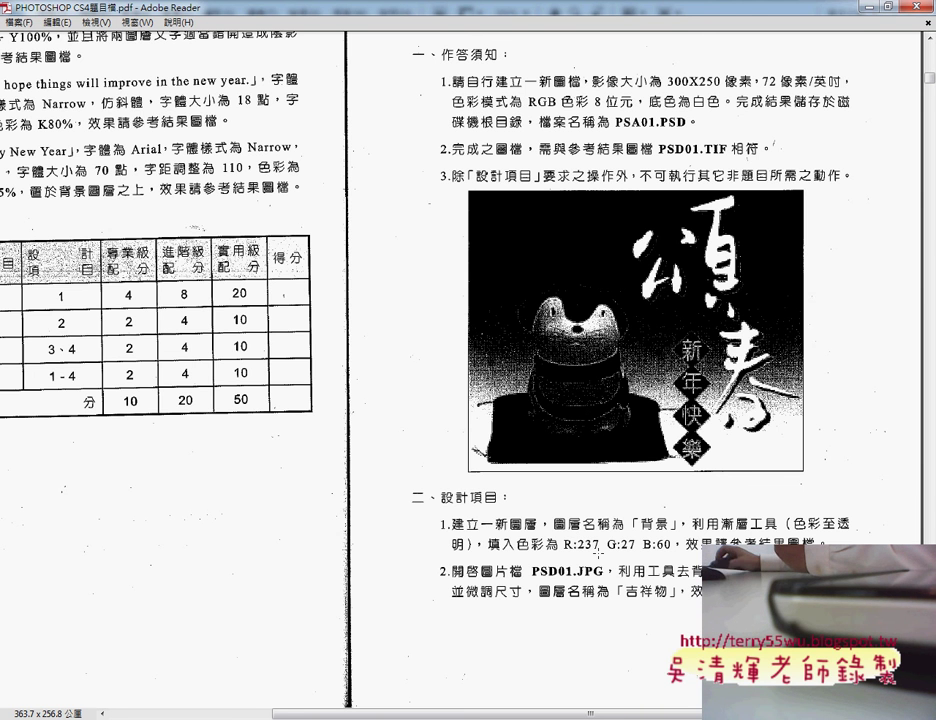
key(alt+Tab)
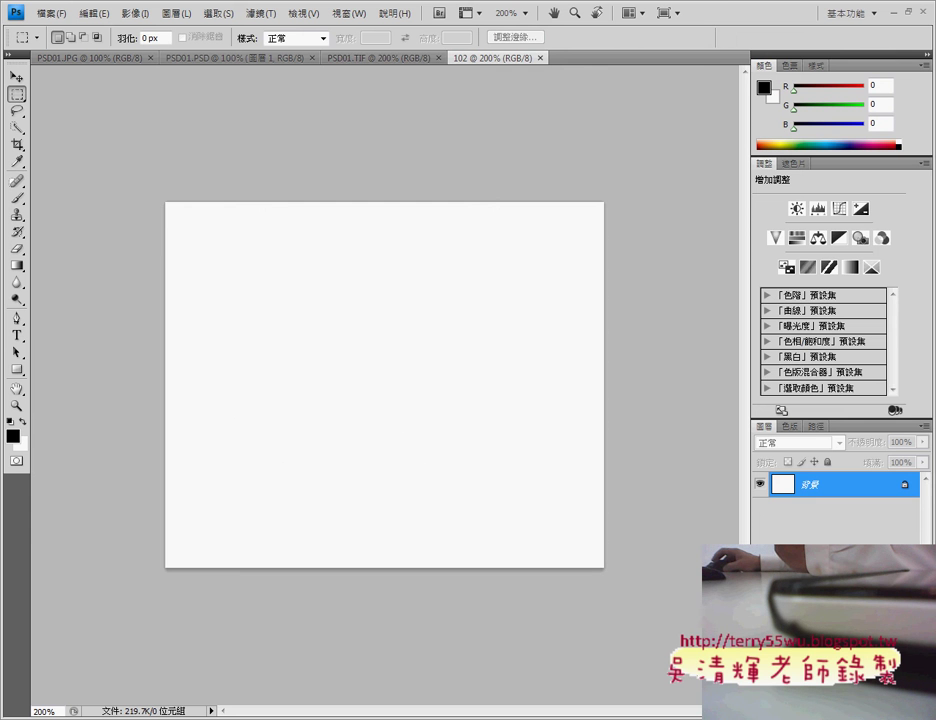
click(360, 60)
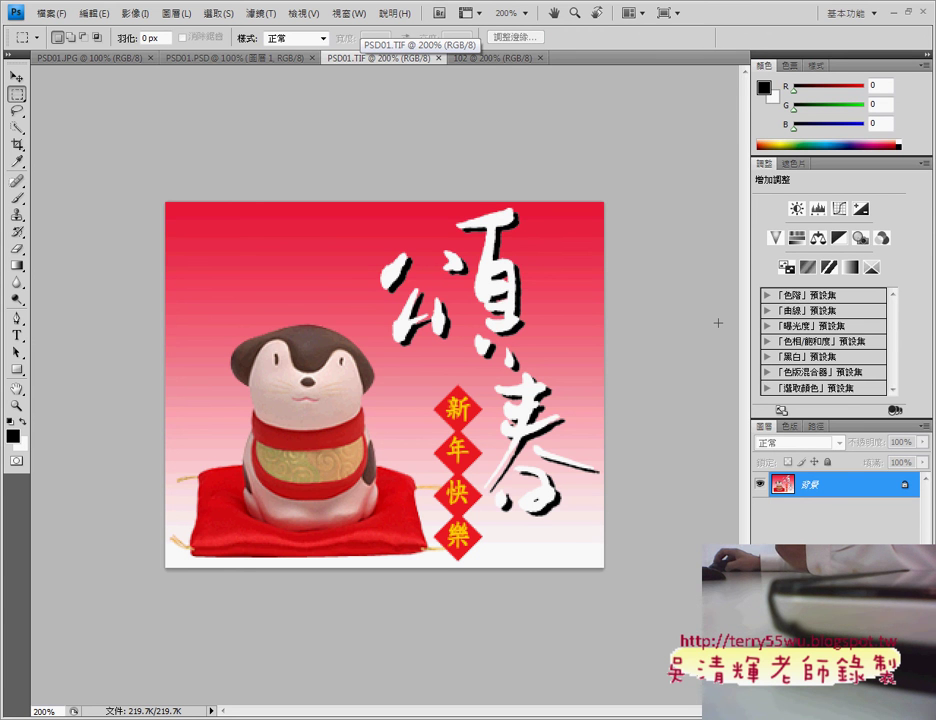
click(486, 58)
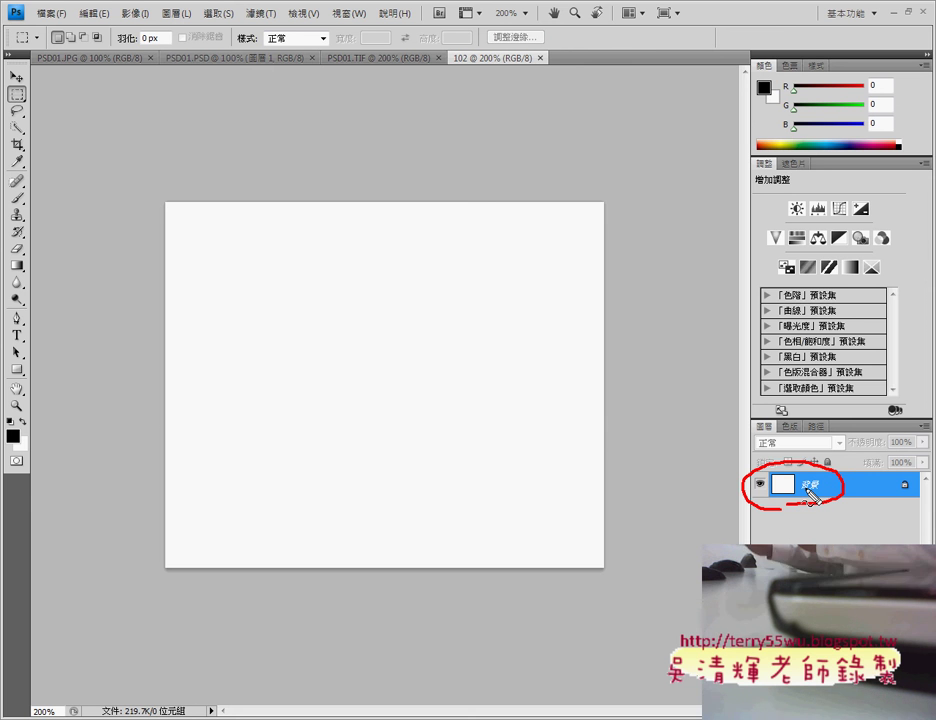
drag(895, 481, 425, 280)
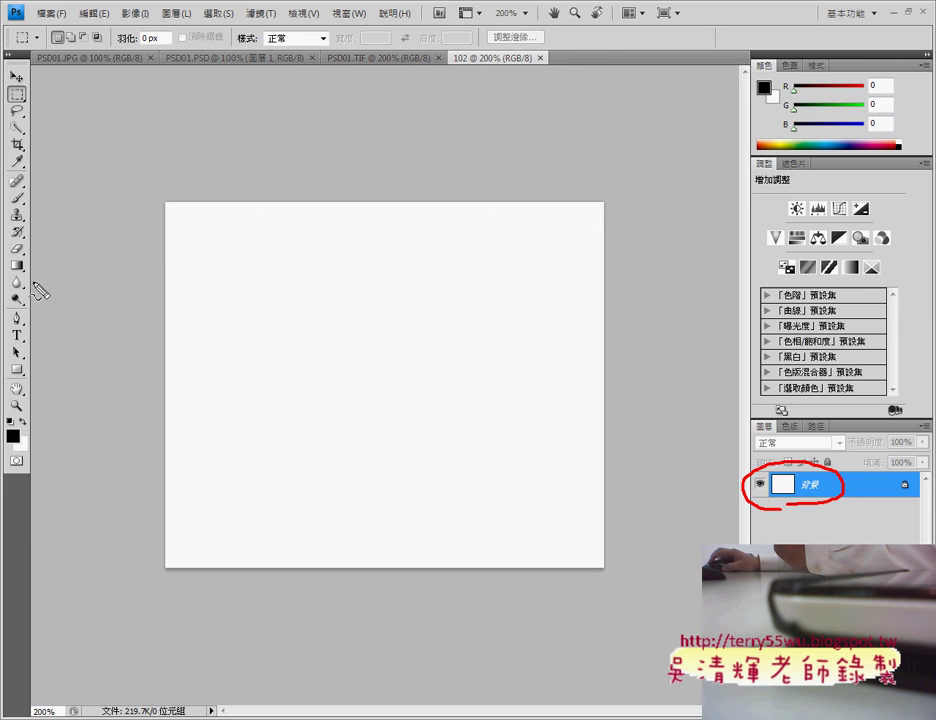
mouse_move(20, 52)
mouse_down()
mouse_move(40, 207)
mouse_move(38, 432)
mouse_move(10, 440)
mouse_move(10, 62)
mouse_up()
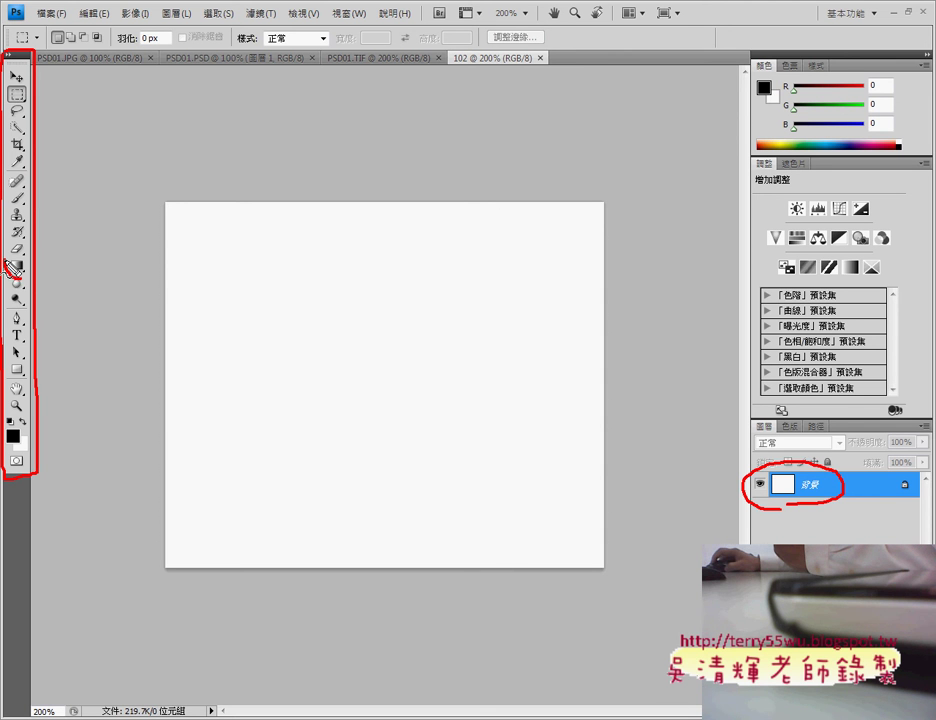
Step: Select the Gradient tool from its toolbox flyout, keeping it over the Paint Bucket
drag(10, 261, 36, 272)
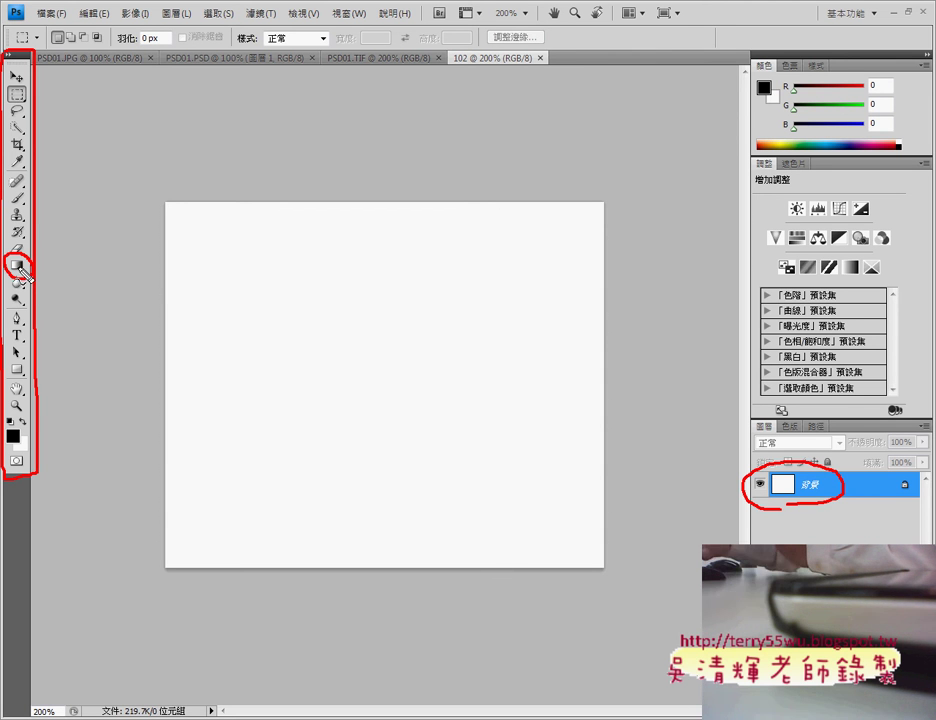
key(Escape)
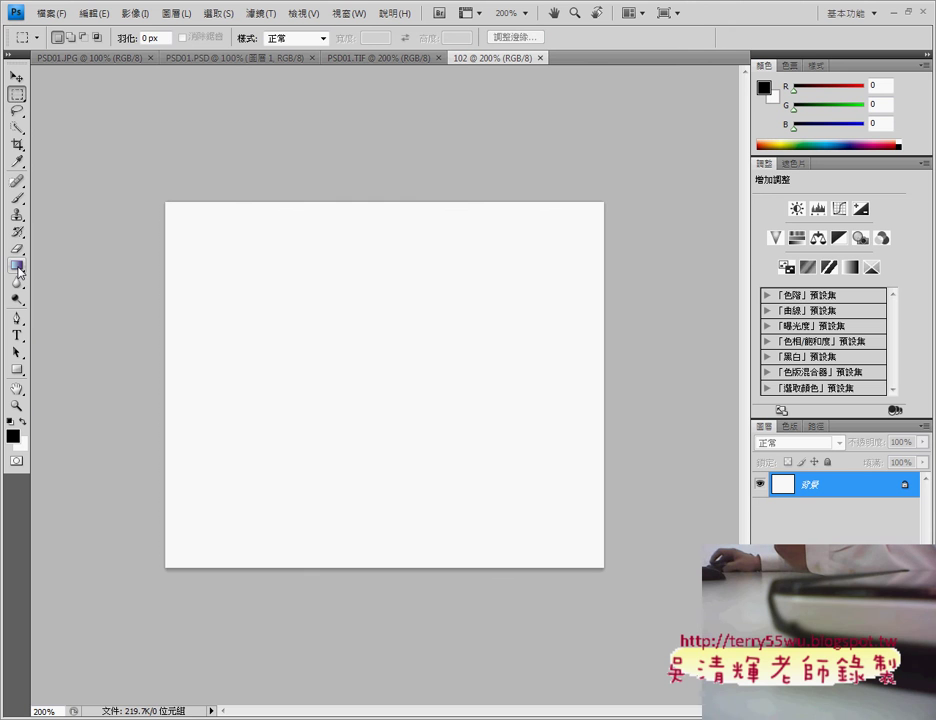
click(16, 266)
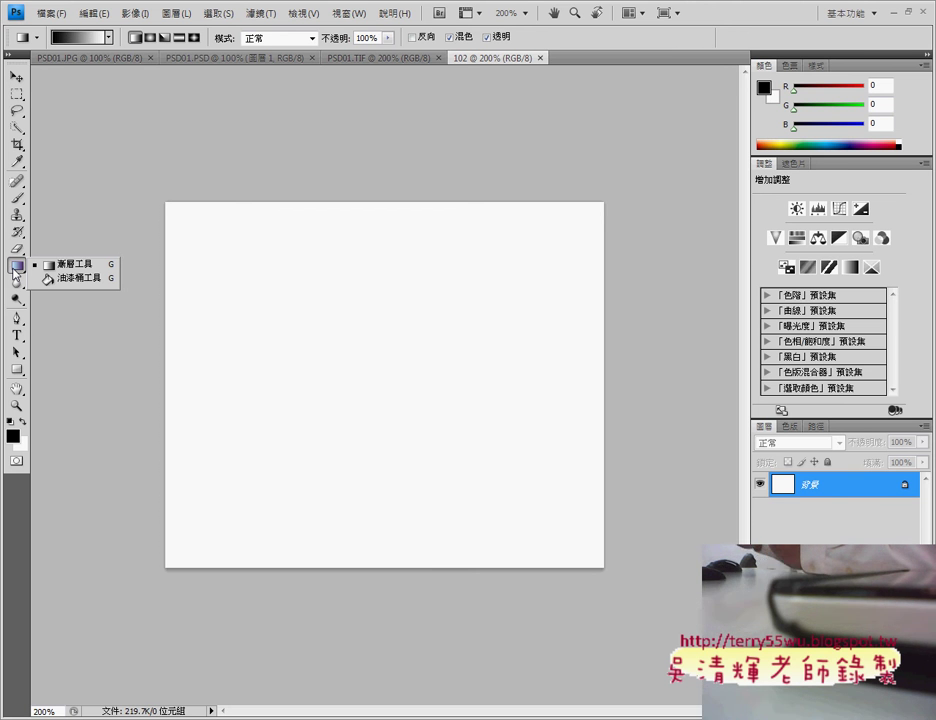
click(24, 100)
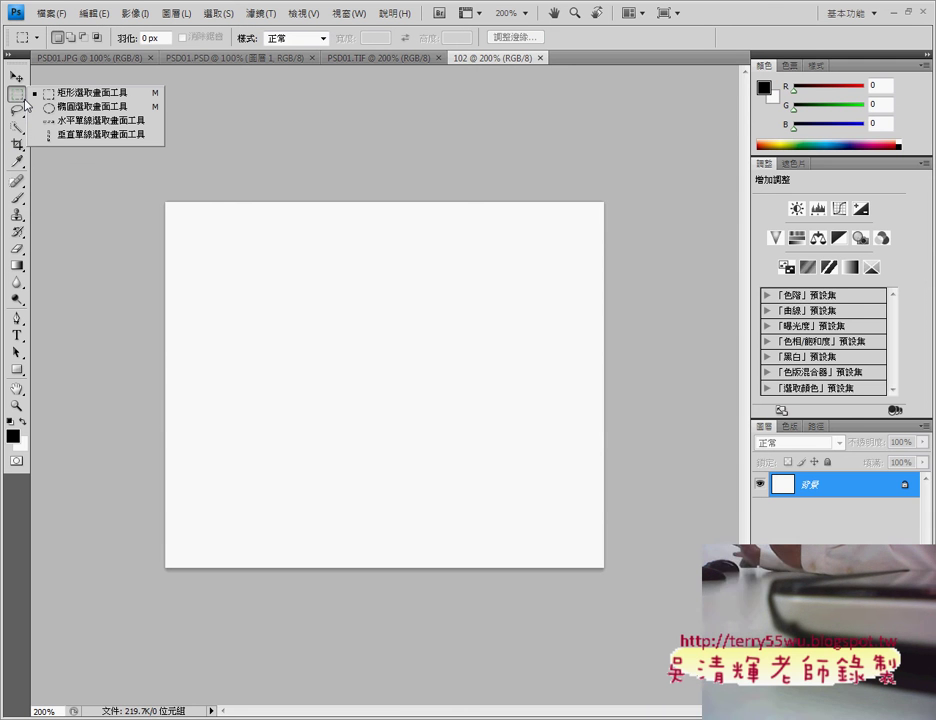
click(24, 268)
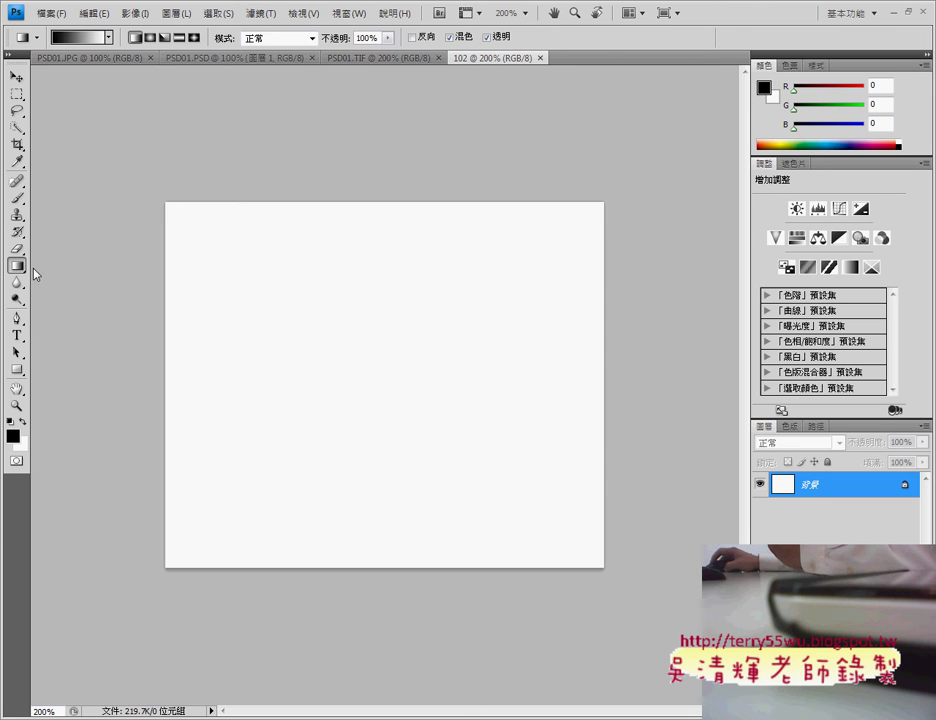
click(18, 268)
click(73, 266)
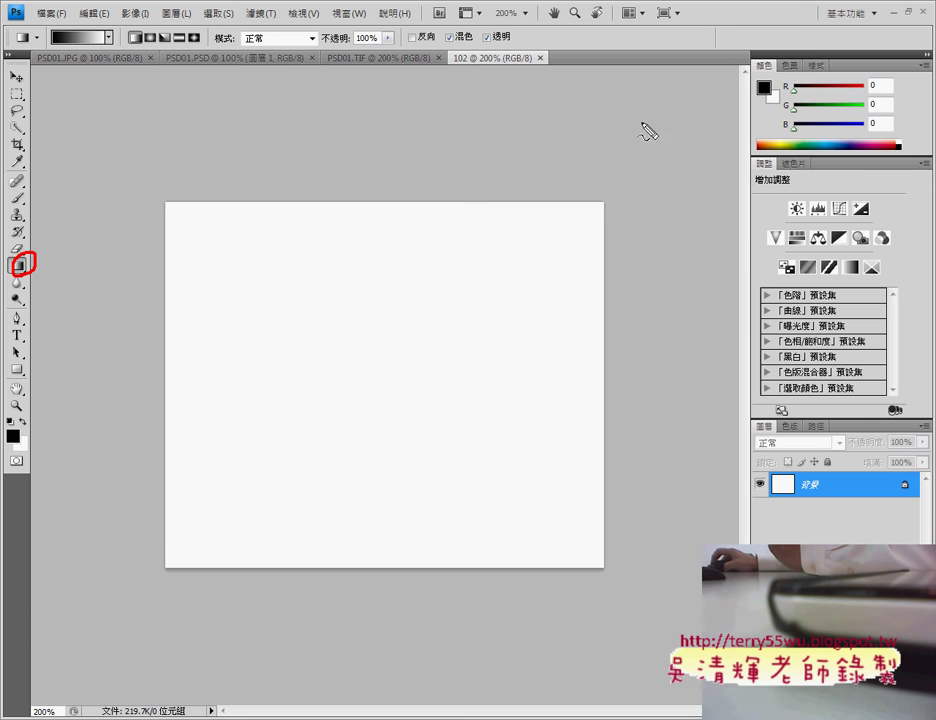
Step: Check the gradient settings, leaving black foreground and white background colours
mouse_move(848, 160)
mouse_down()
mouse_move(740, 115)
mouse_move(913, 94)
mouse_up()
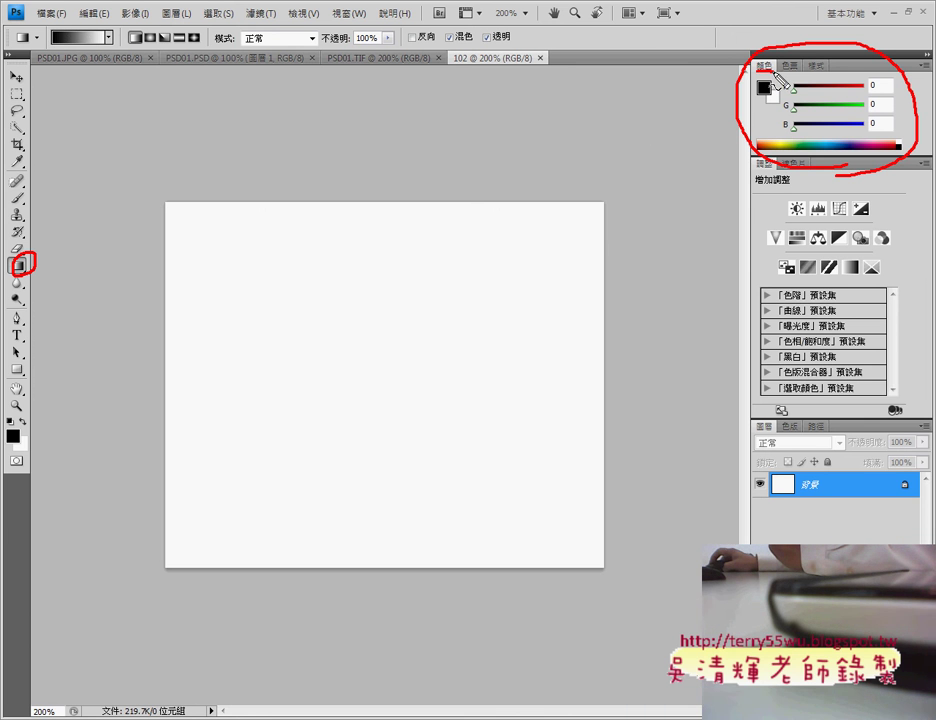
drag(757, 72, 774, 72)
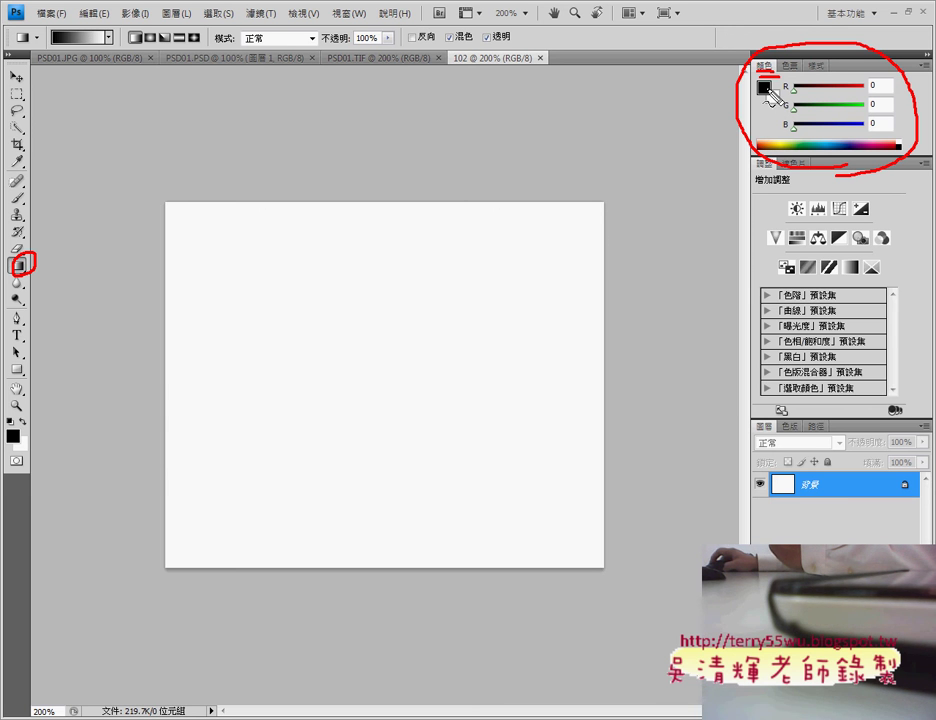
drag(766, 78, 777, 104)
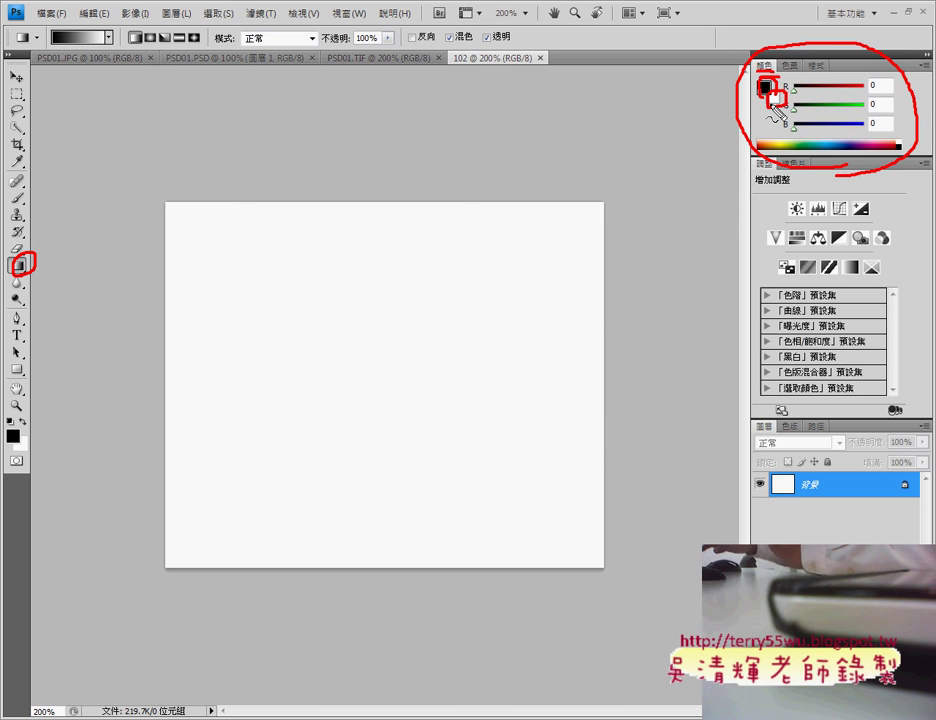
key(Escape)
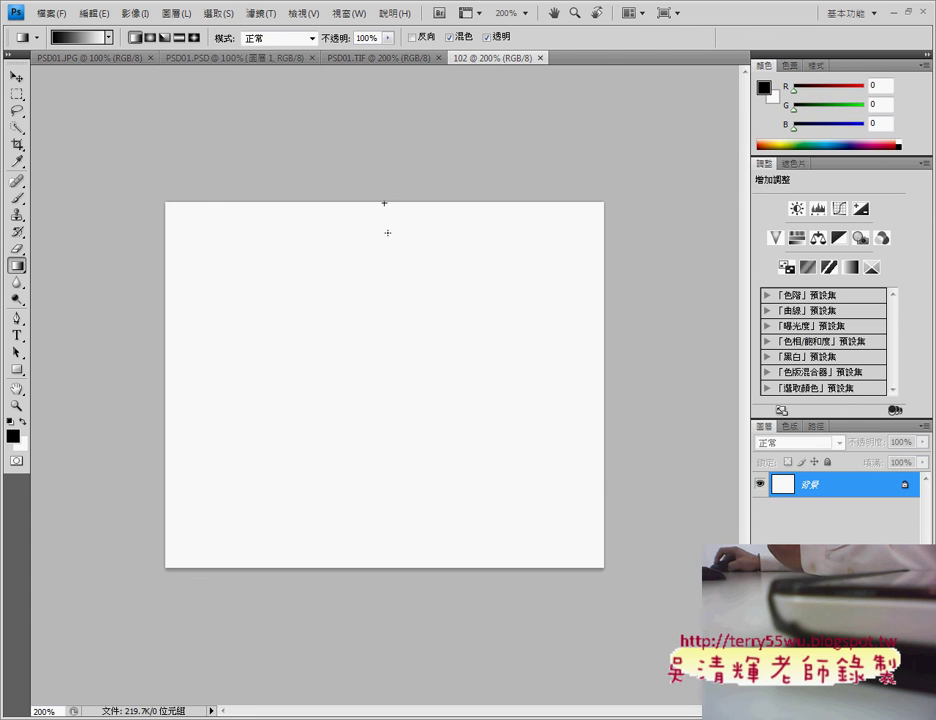
Step: Test vertical, horizontal and diagonal black-to-white gradients on 102, undoing each, then view PSD01.TIF
drag(388, 233, 384, 492)
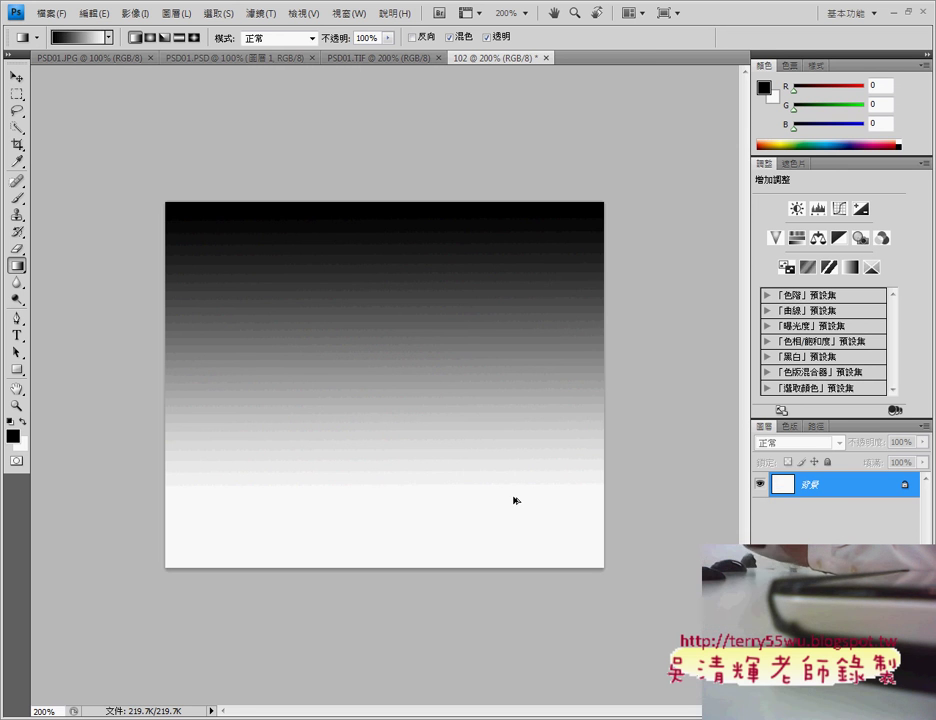
key(ctrl+z)
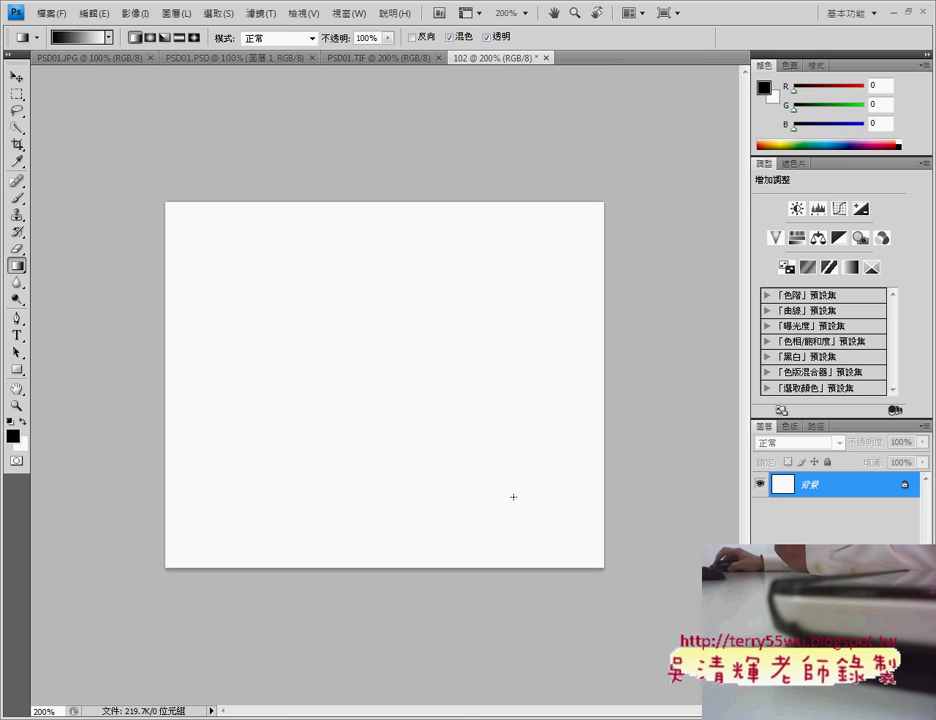
drag(203, 387, 418, 387)
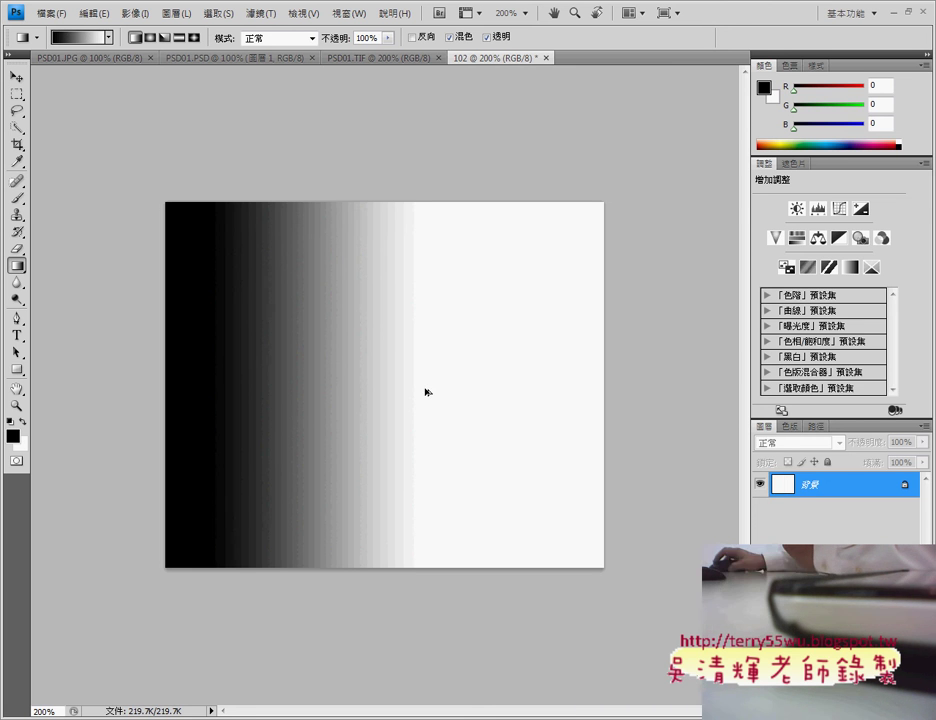
key(ctrl+z)
drag(176, 221, 465, 457)
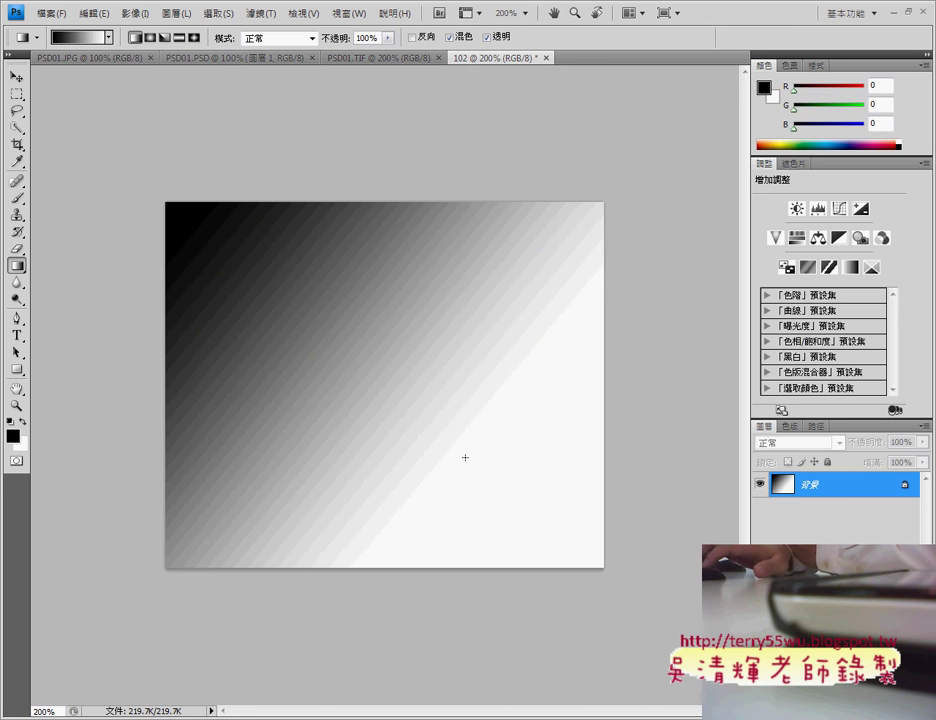
key(ctrl+z)
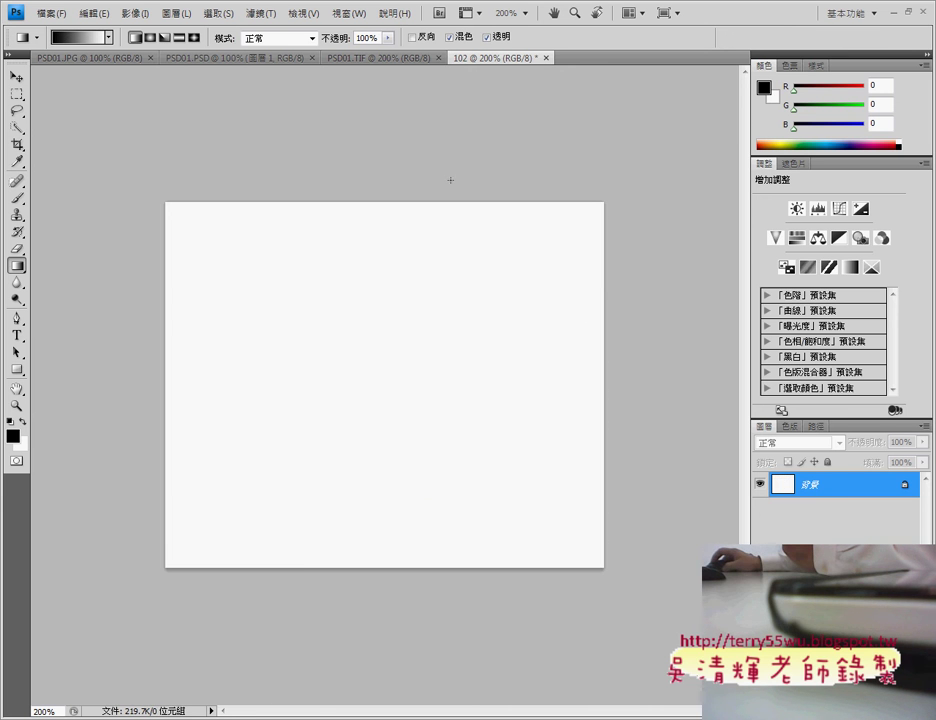
click(355, 58)
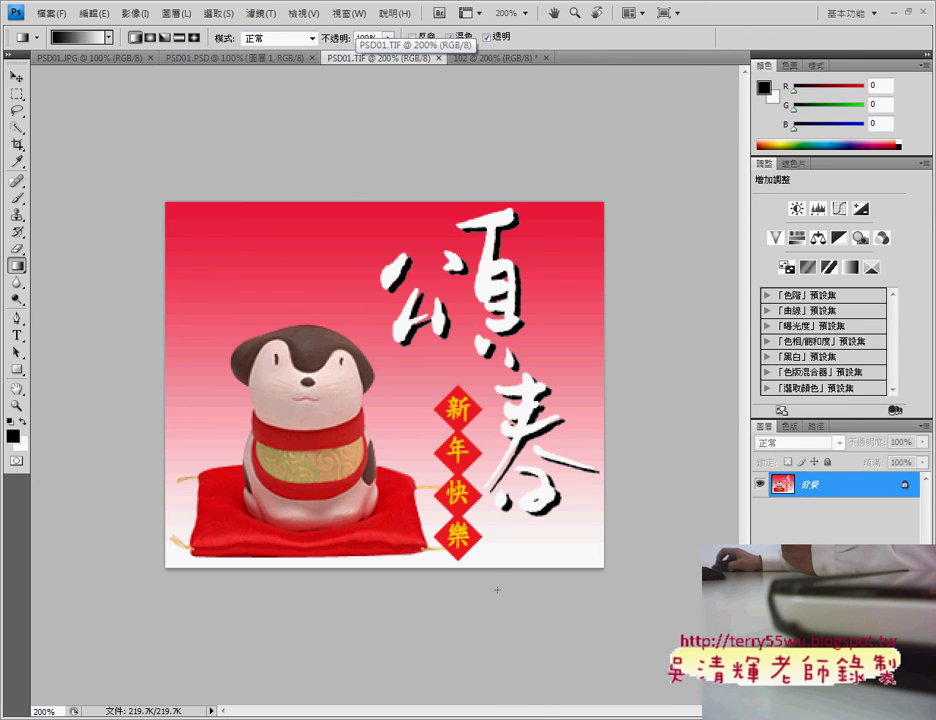
Step: Set the foreground colour to R 237, G 27, B 60, checking the values in the exam PDF
click(490, 58)
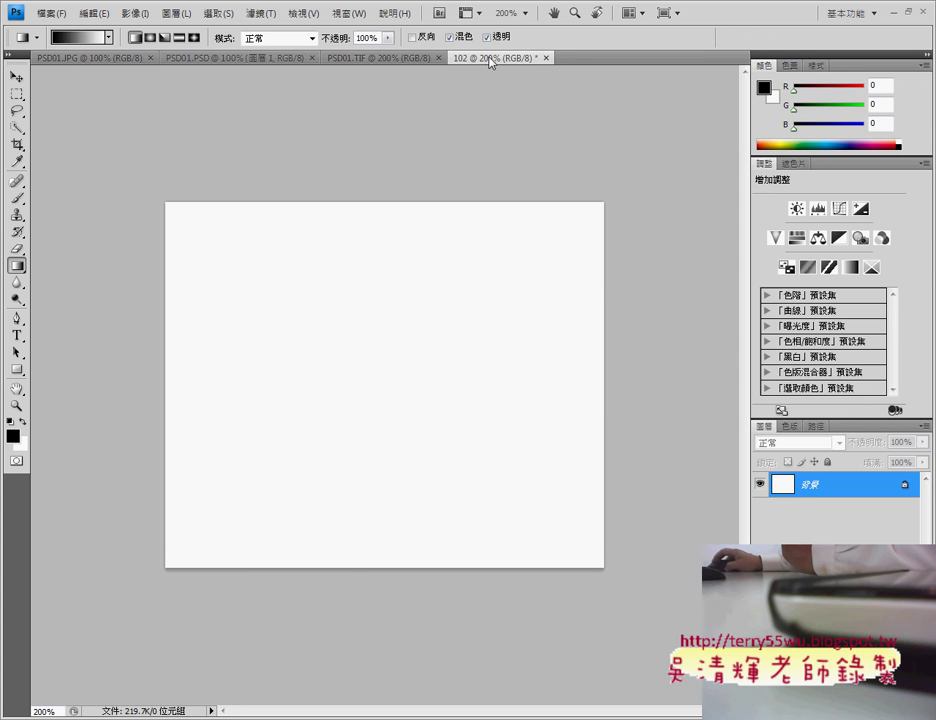
click(763, 90)
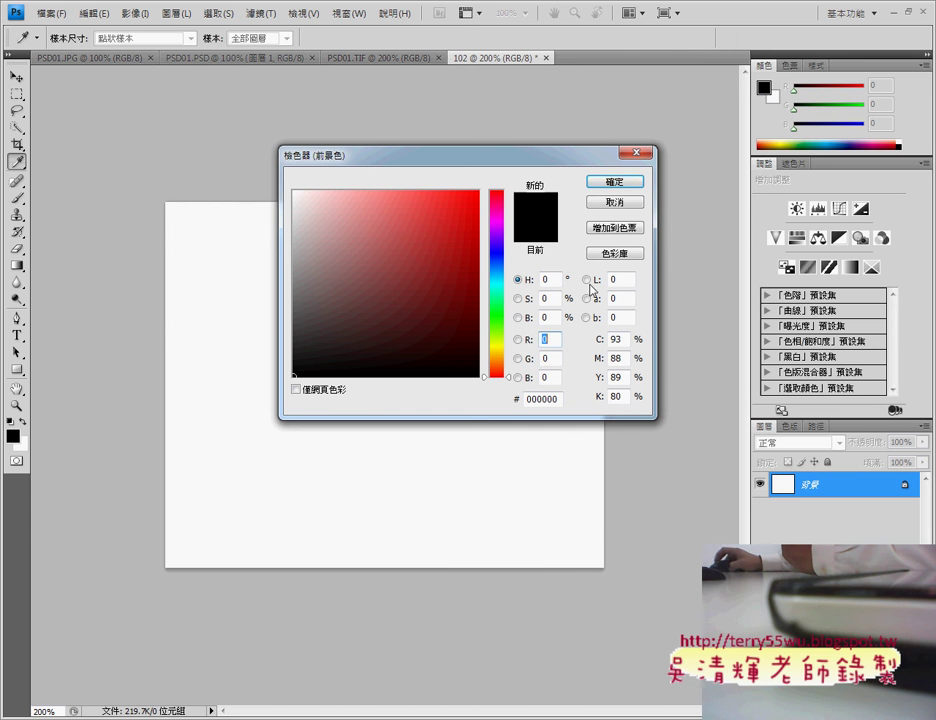
key(alt+Tab)
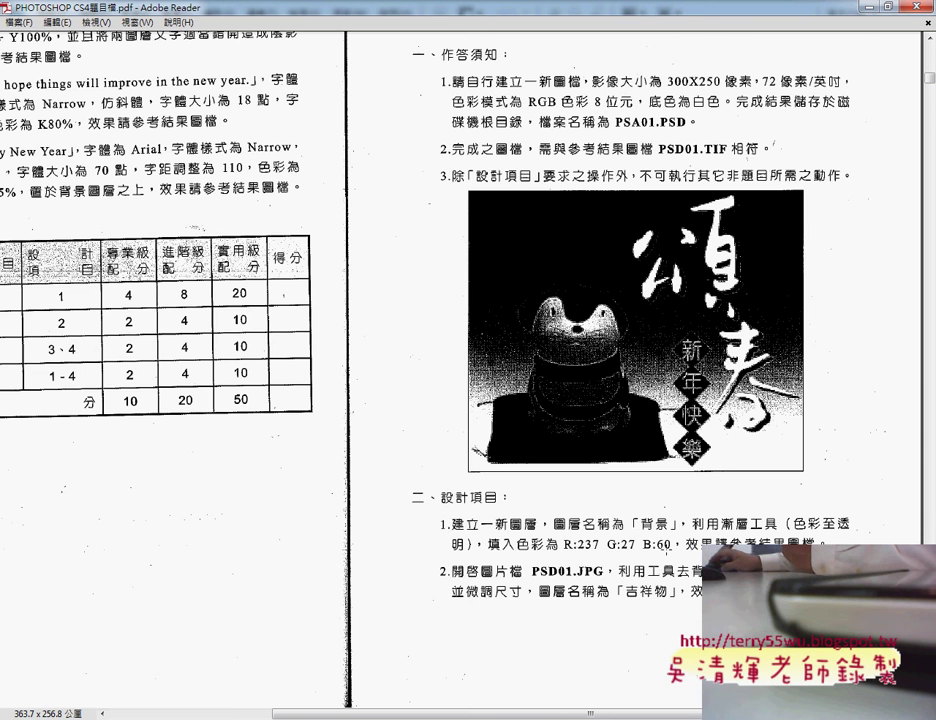
key(alt+Tab)
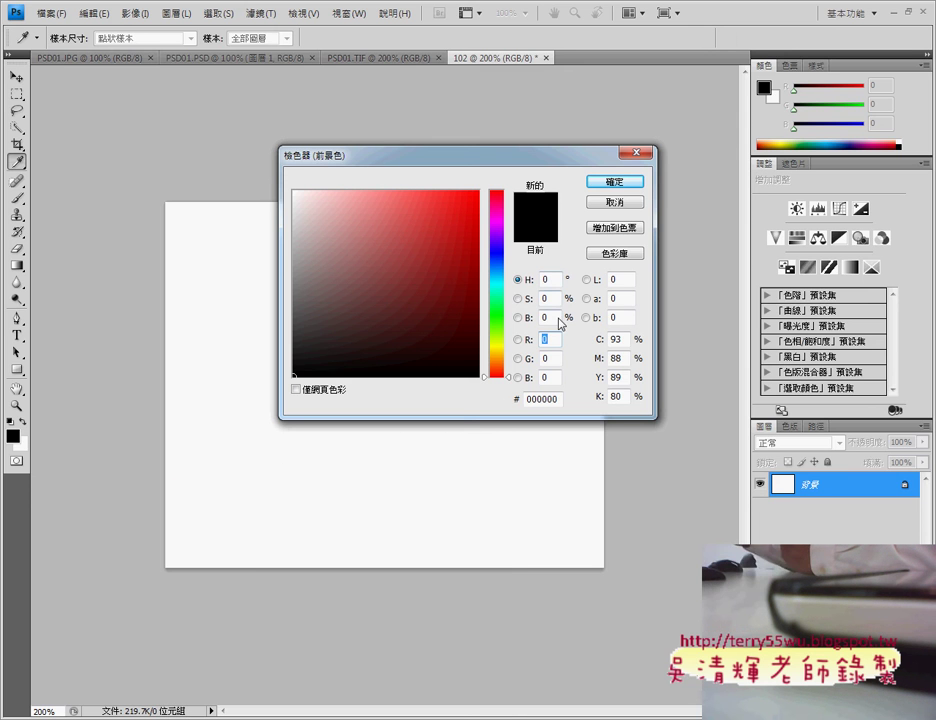
text(23)
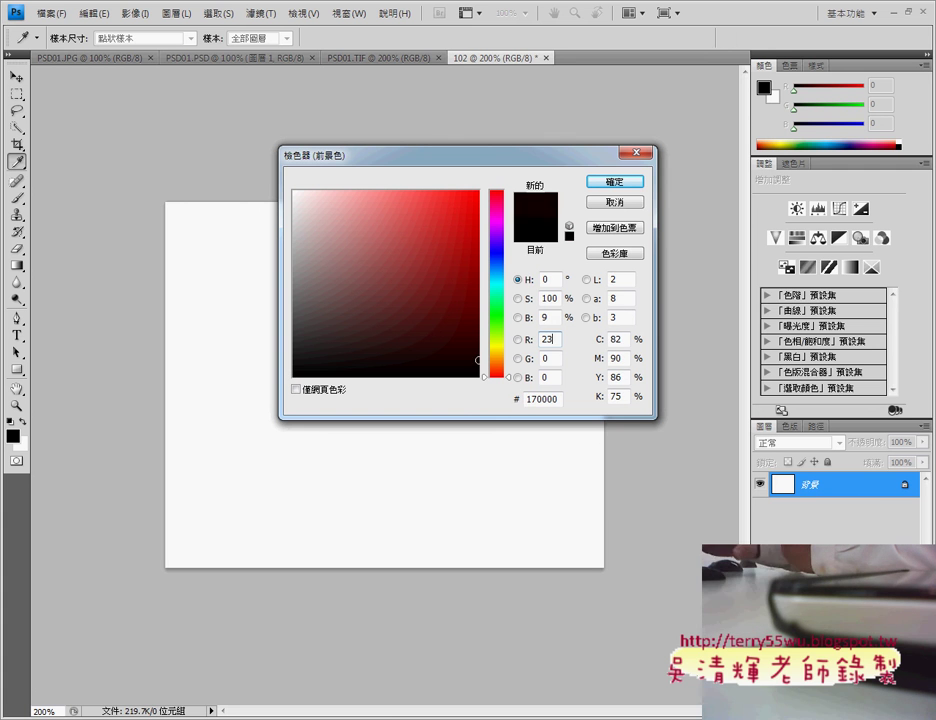
text(7)
key(Tab)
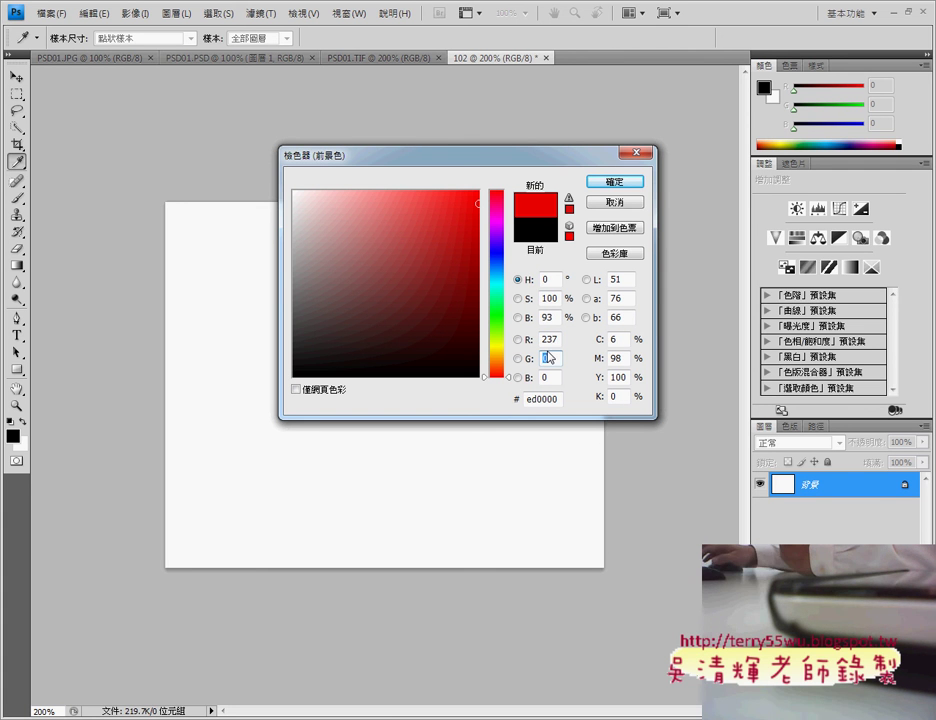
text(27)
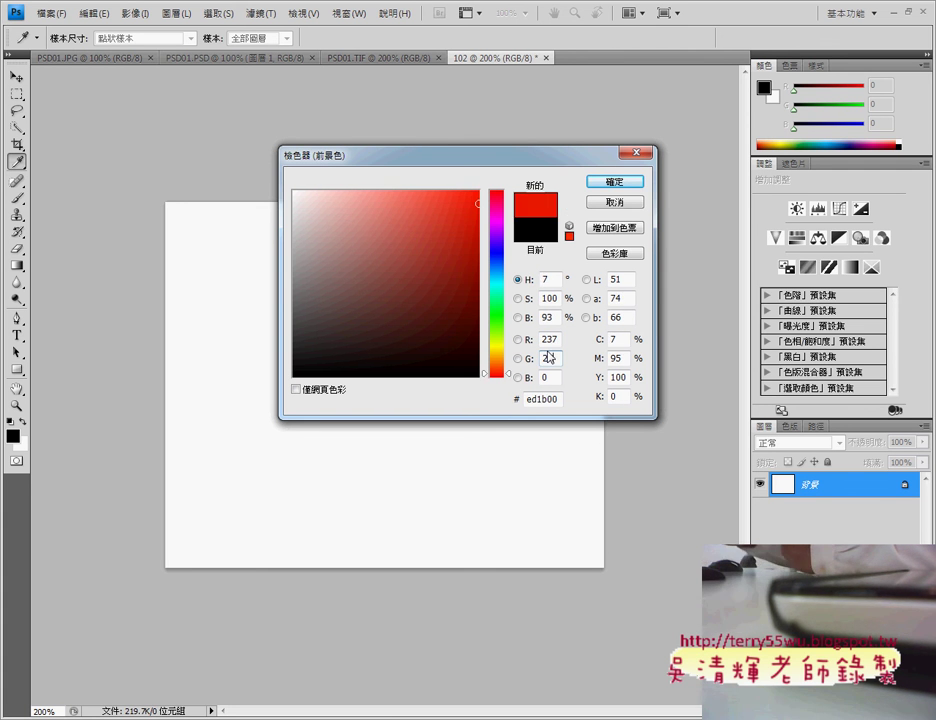
key(Tab)
text(60)
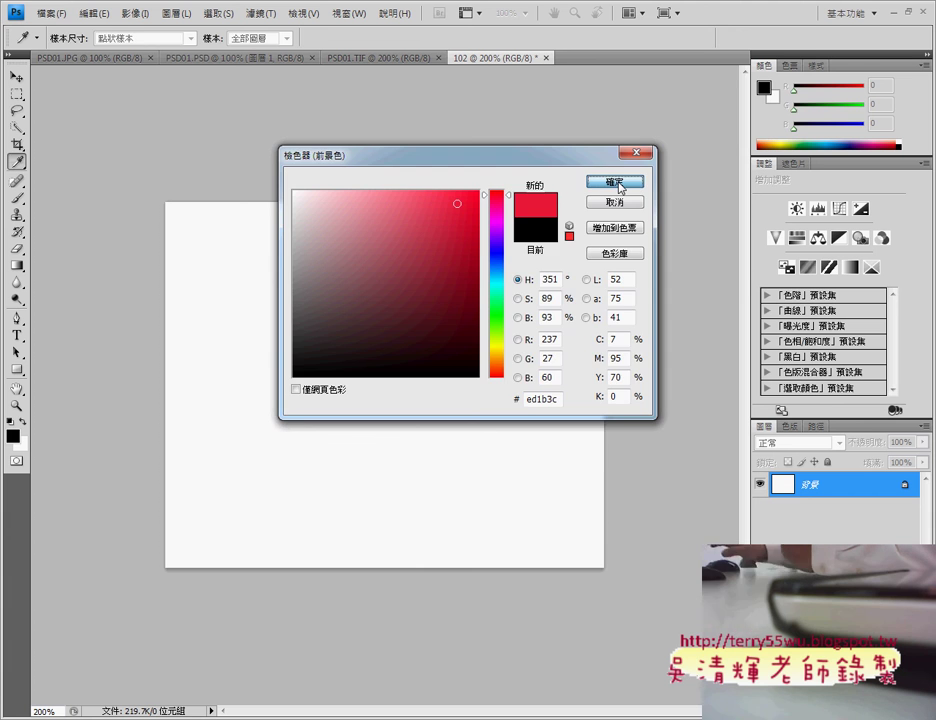
click(617, 184)
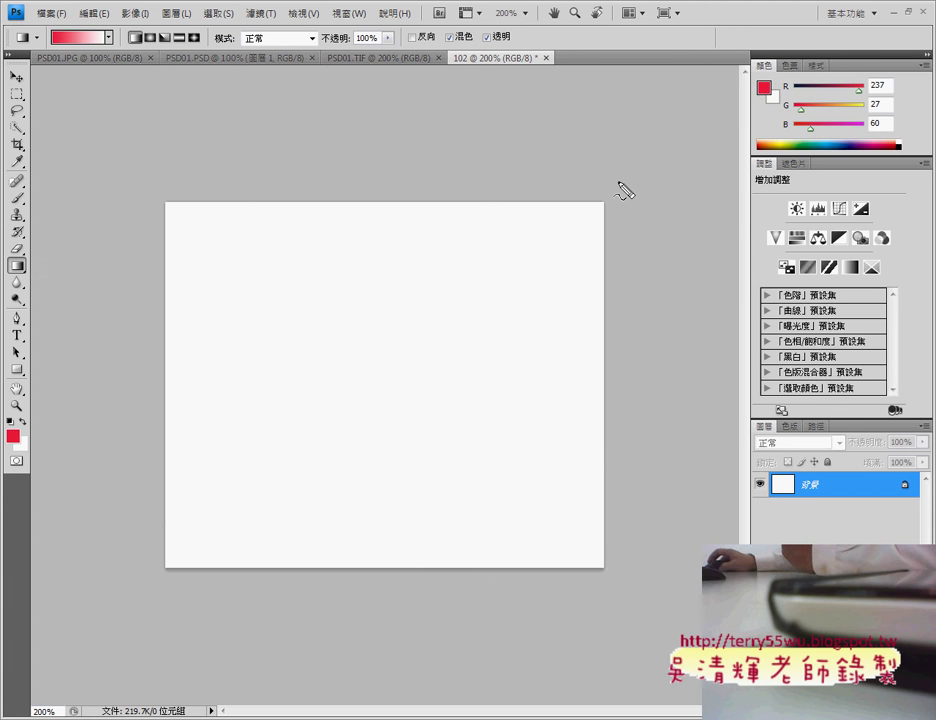
drag(755, 77, 786, 102)
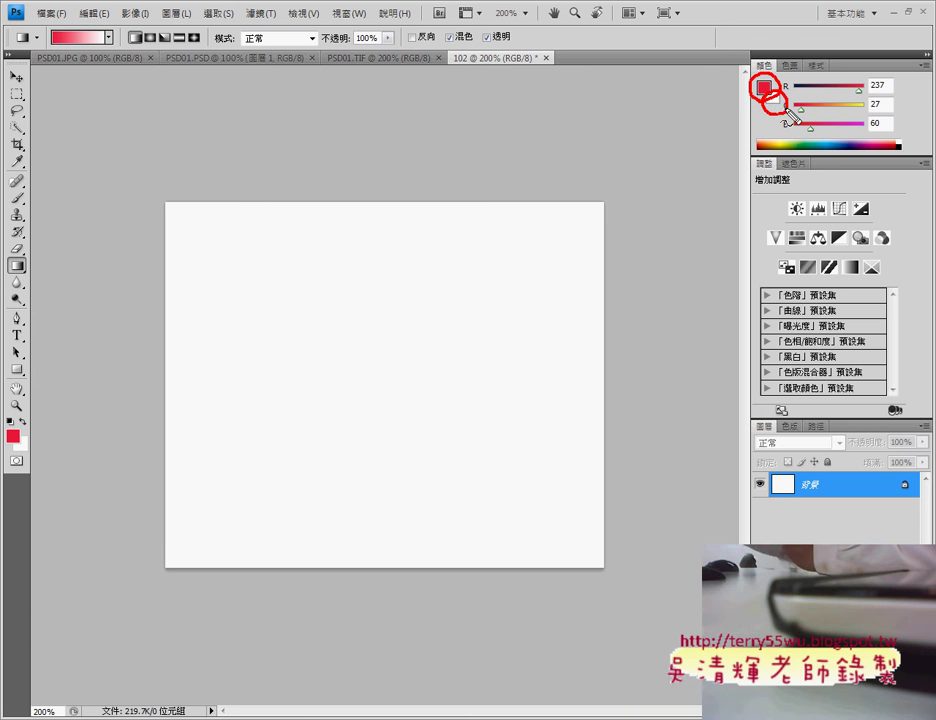
key(Escape)
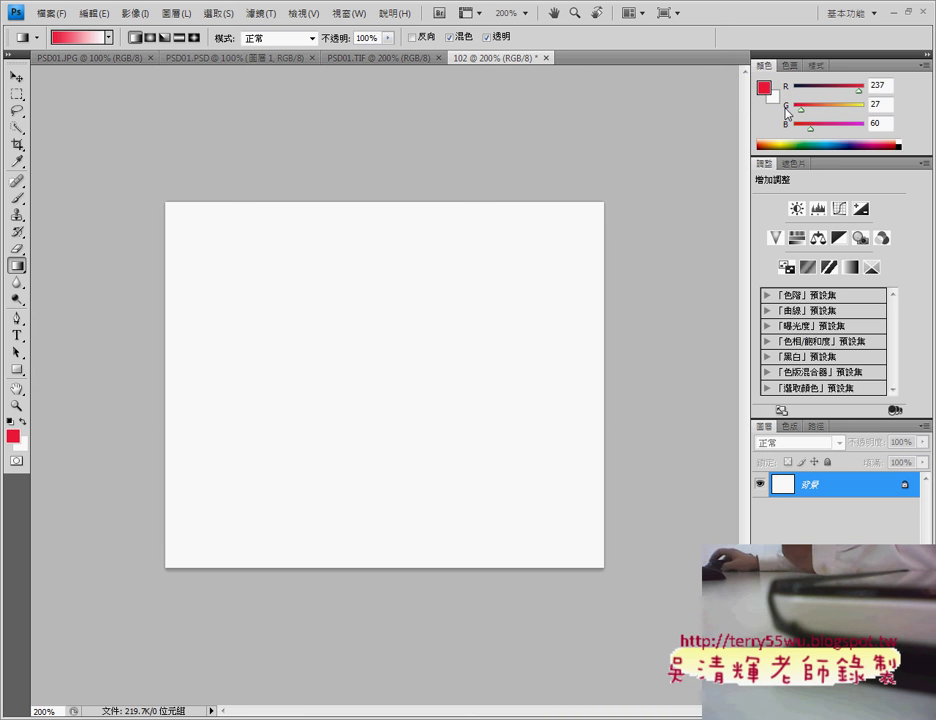
click(379, 58)
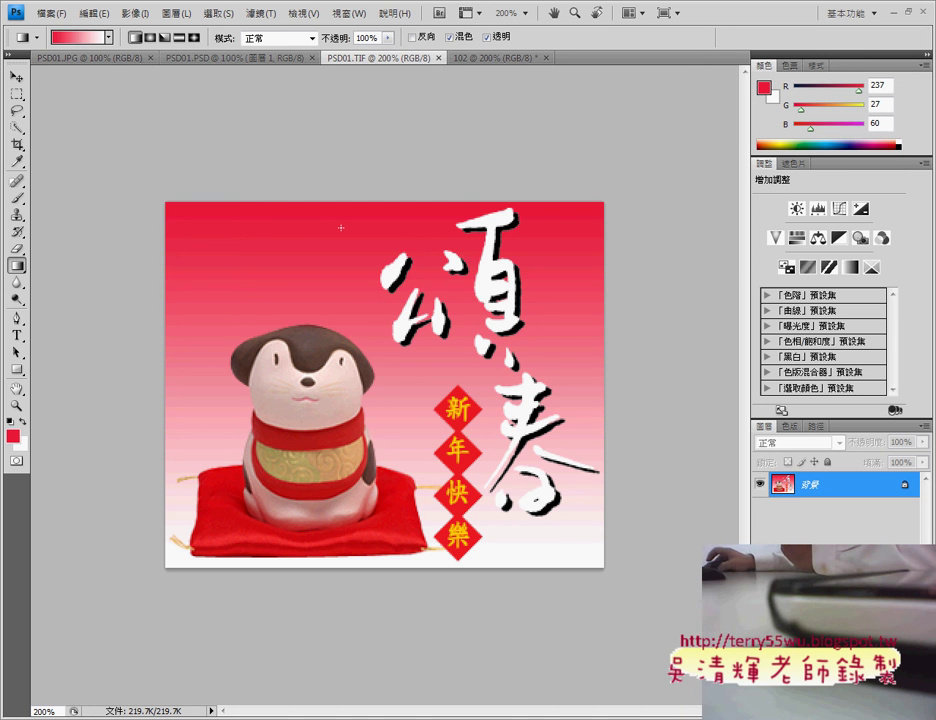
click(505, 57)
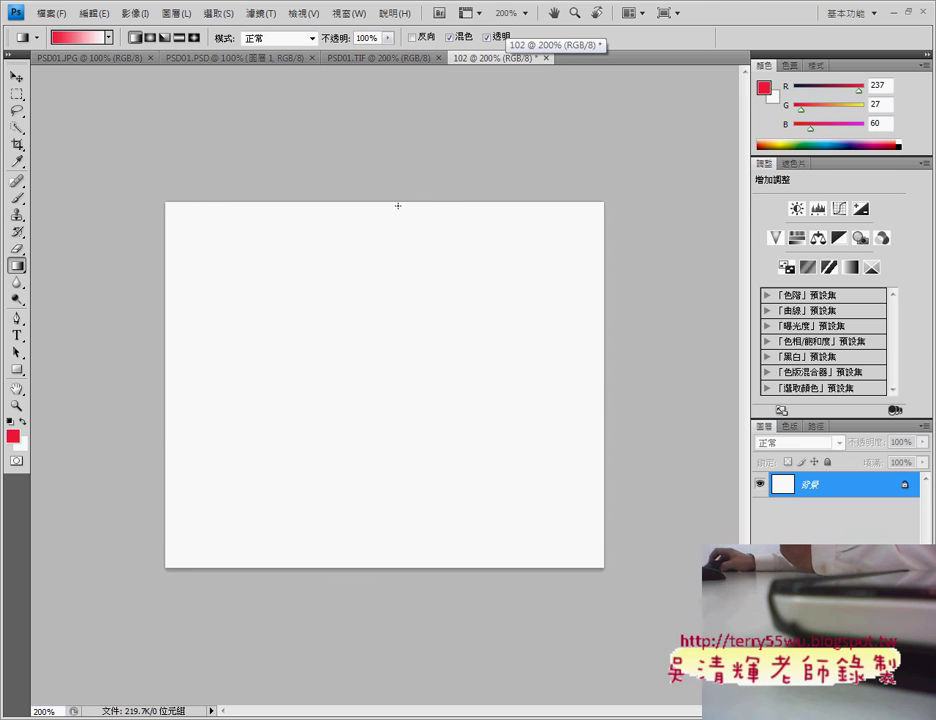
click(357, 57)
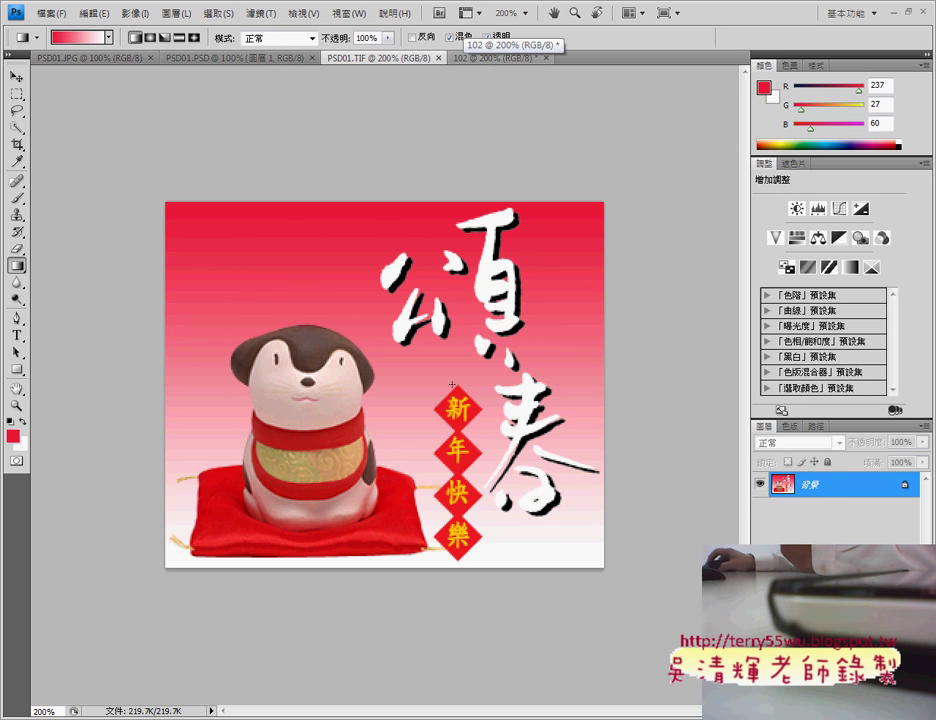
click(478, 58)
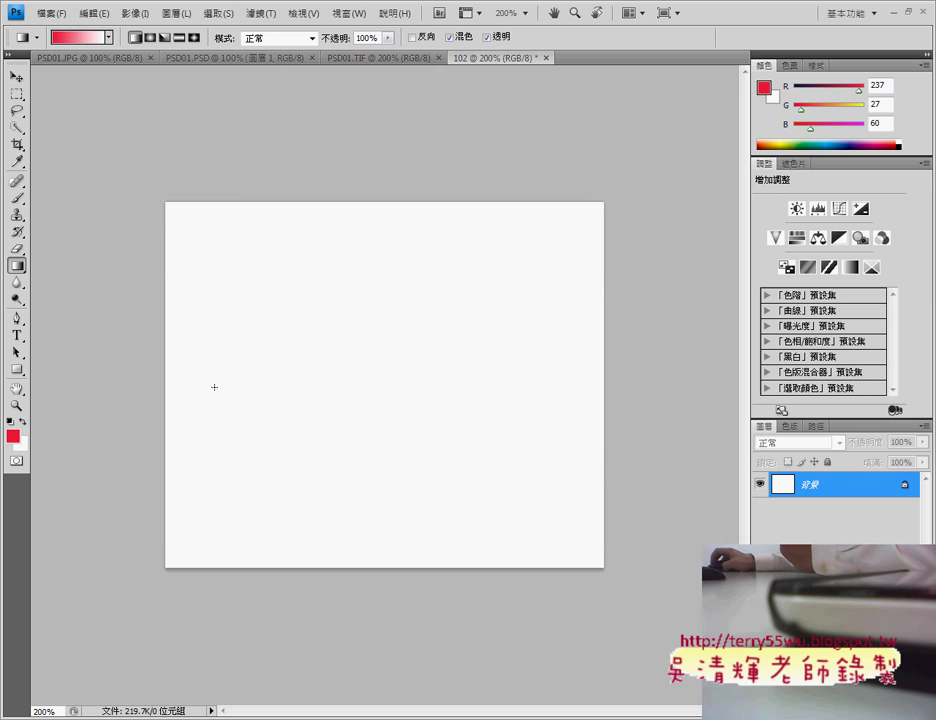
Step: Replace a sideways gradient with a vertical red-to-white one fading out a third down, then compare with PSD01.TIF
drag(214, 387, 440, 389)
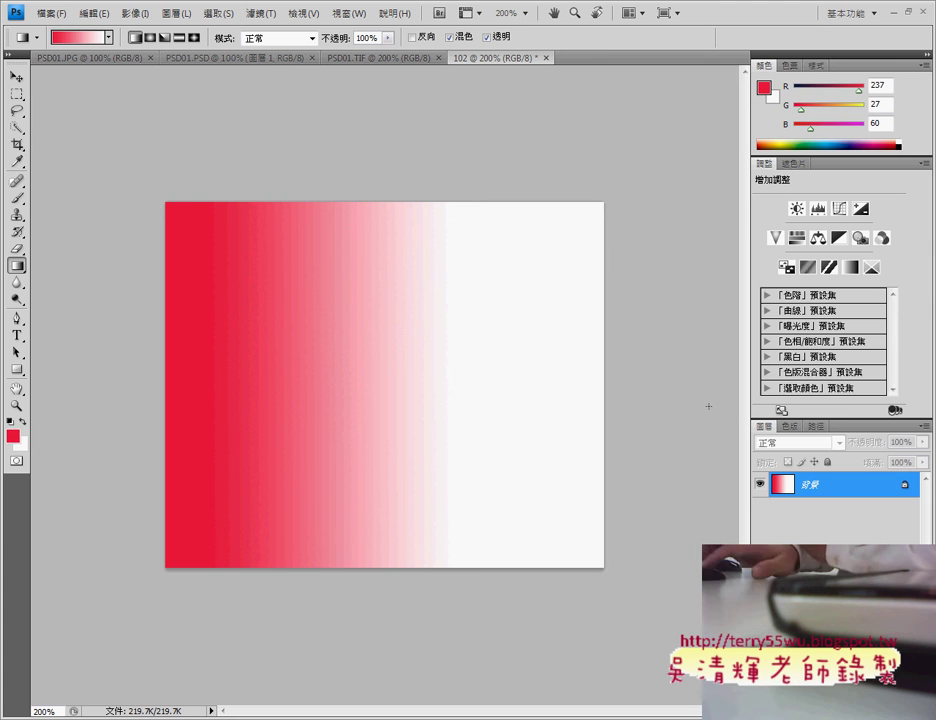
key(ctrl+z)
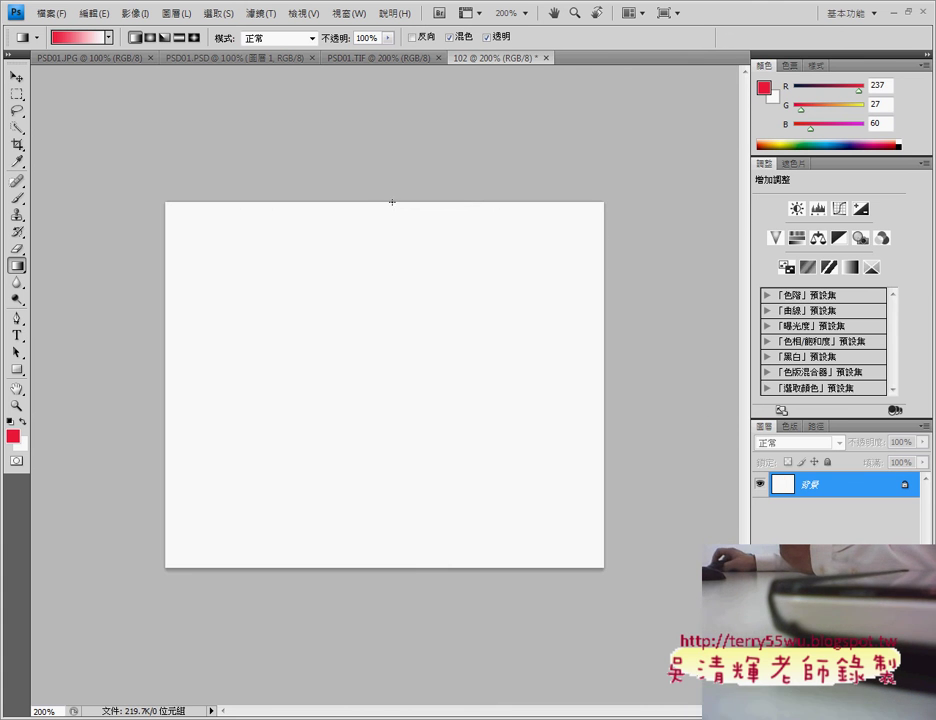
drag(391, 202, 396, 508)
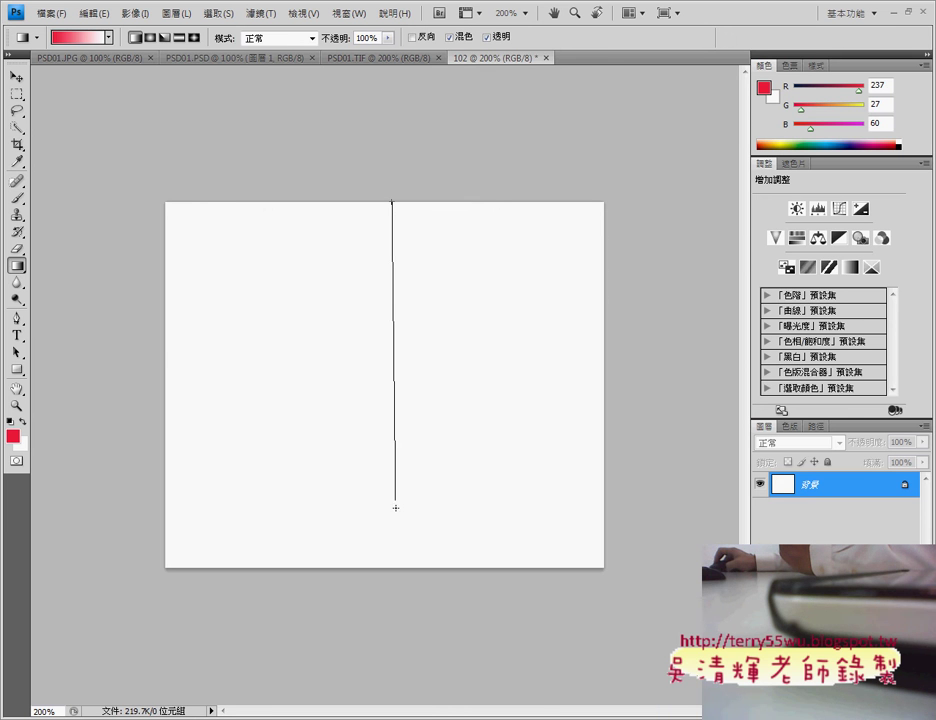
drag(396, 510, 393, 348)
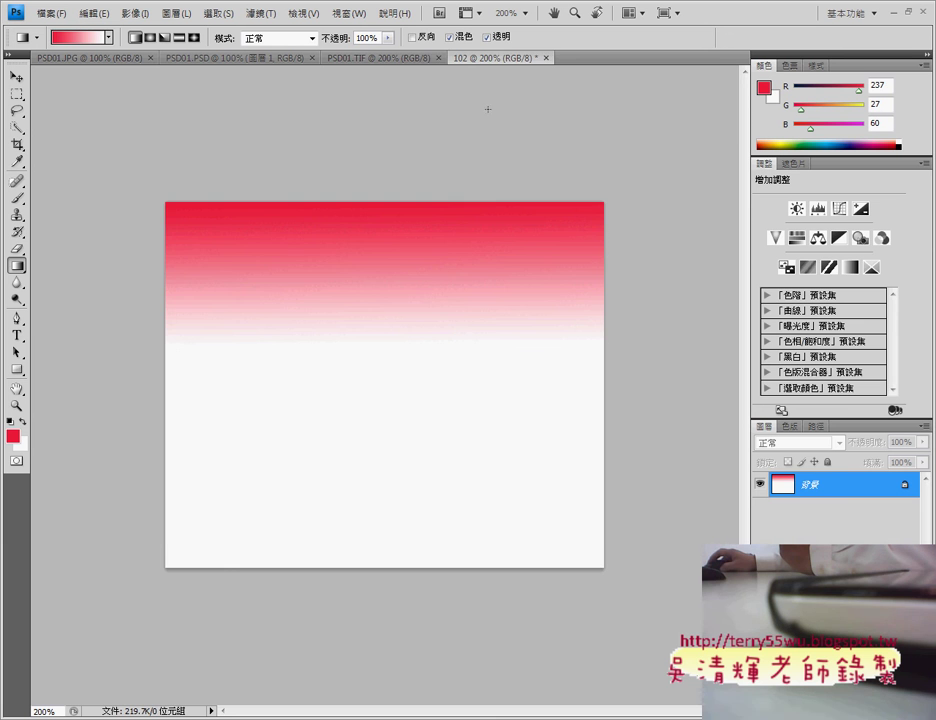
click(382, 58)
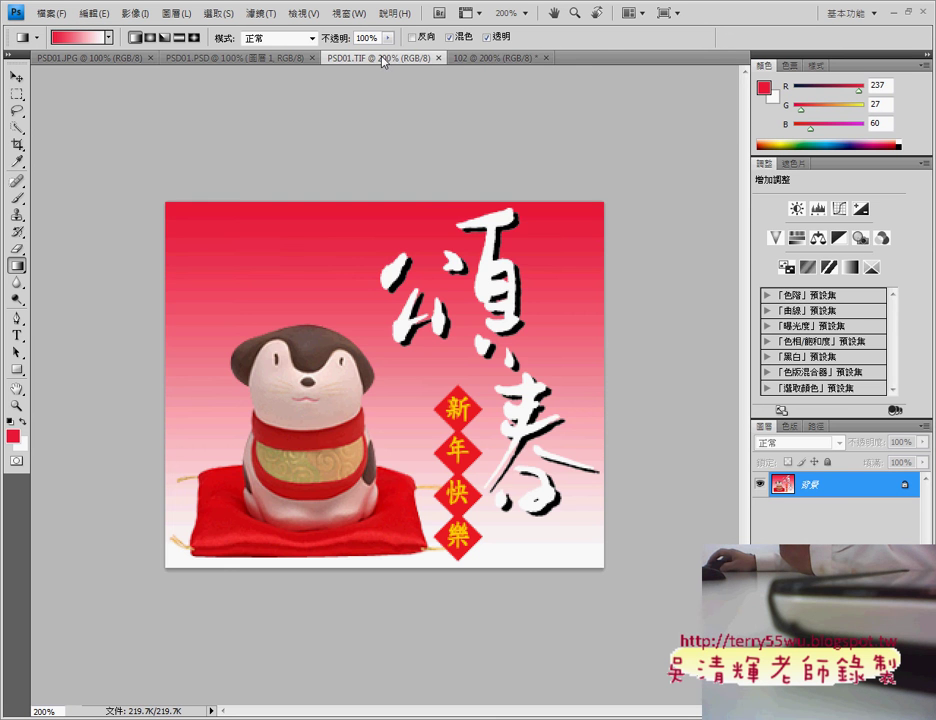
click(482, 60)
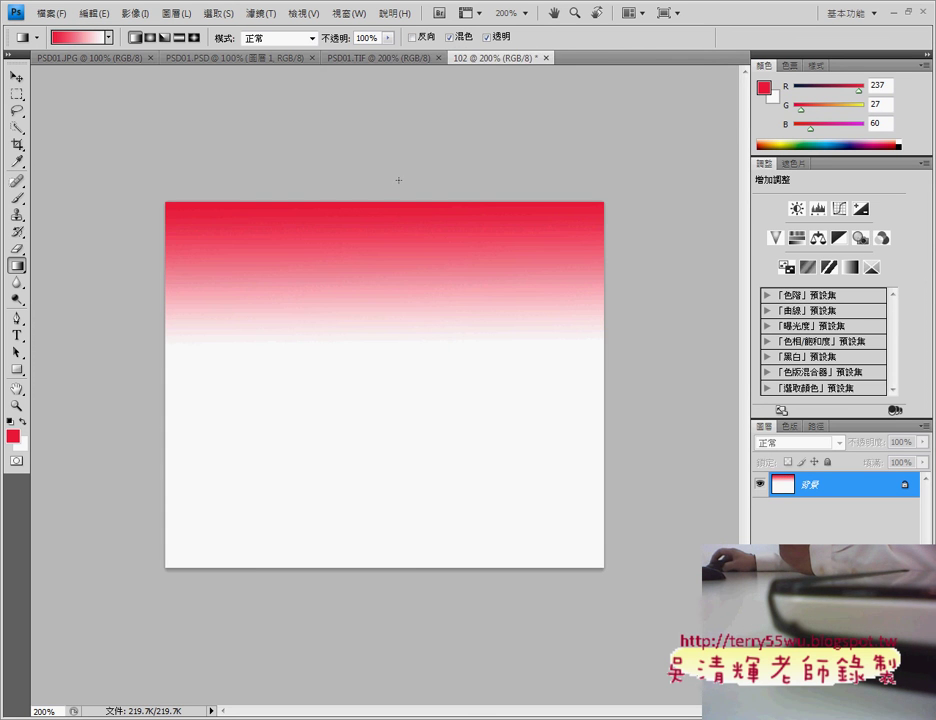
Step: Redraw the gradient from the top edge nearly to the bottom, checking it against PSD01.TIF
drag(389, 202, 397, 570)
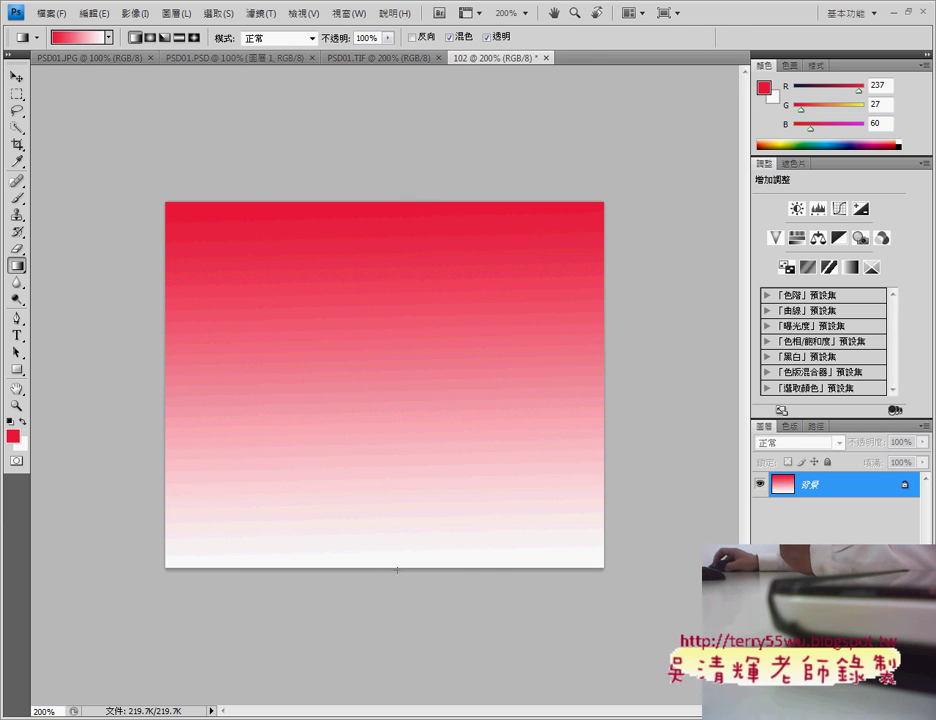
click(381, 60)
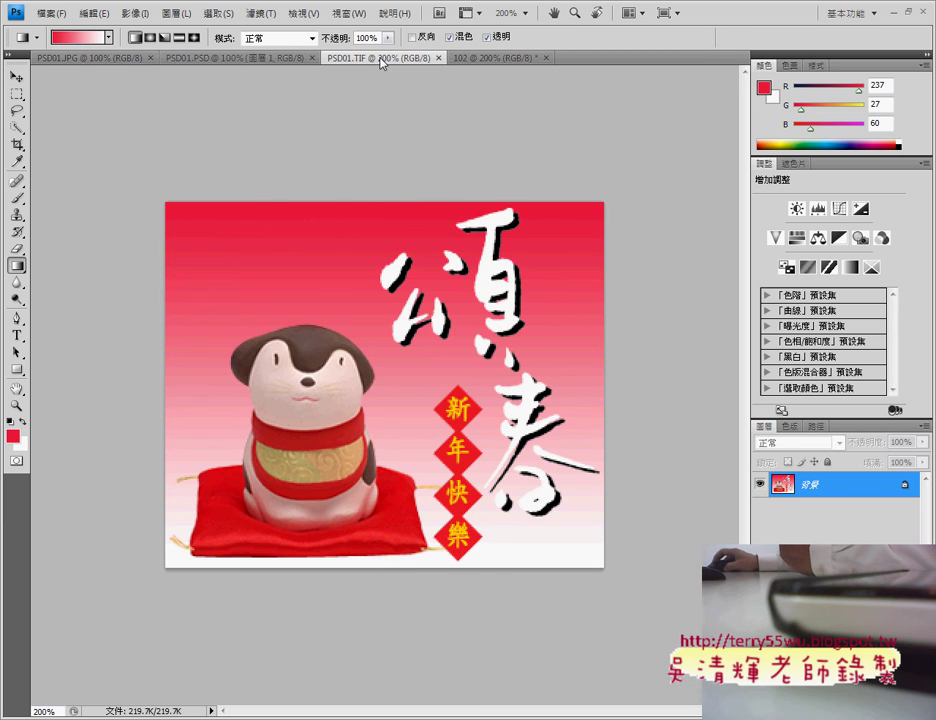
click(482, 60)
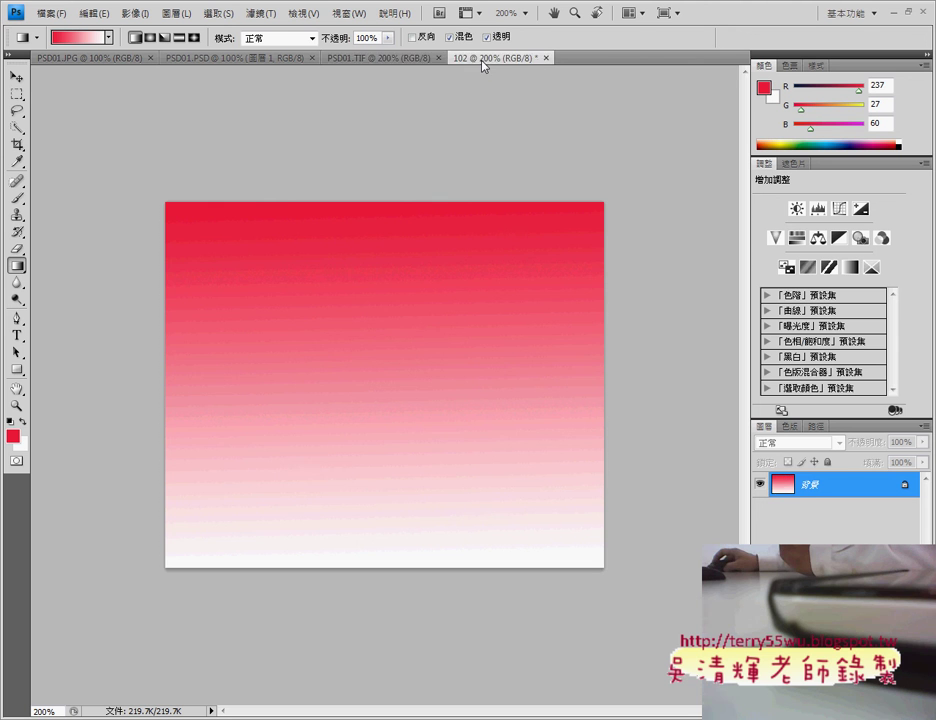
click(381, 58)
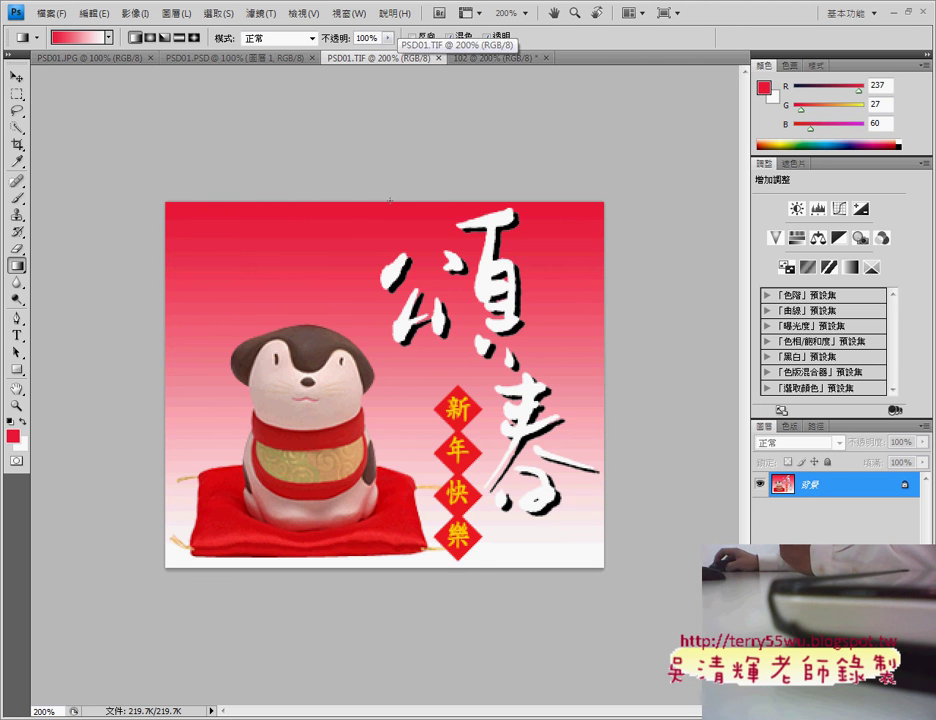
click(500, 58)
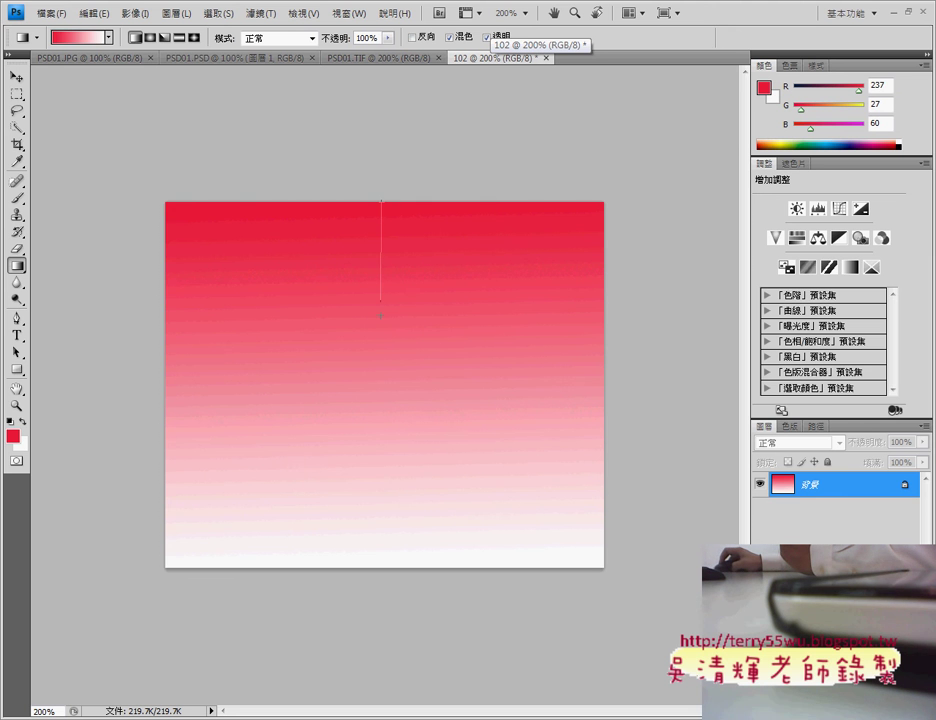
drag(381, 315, 383, 549)
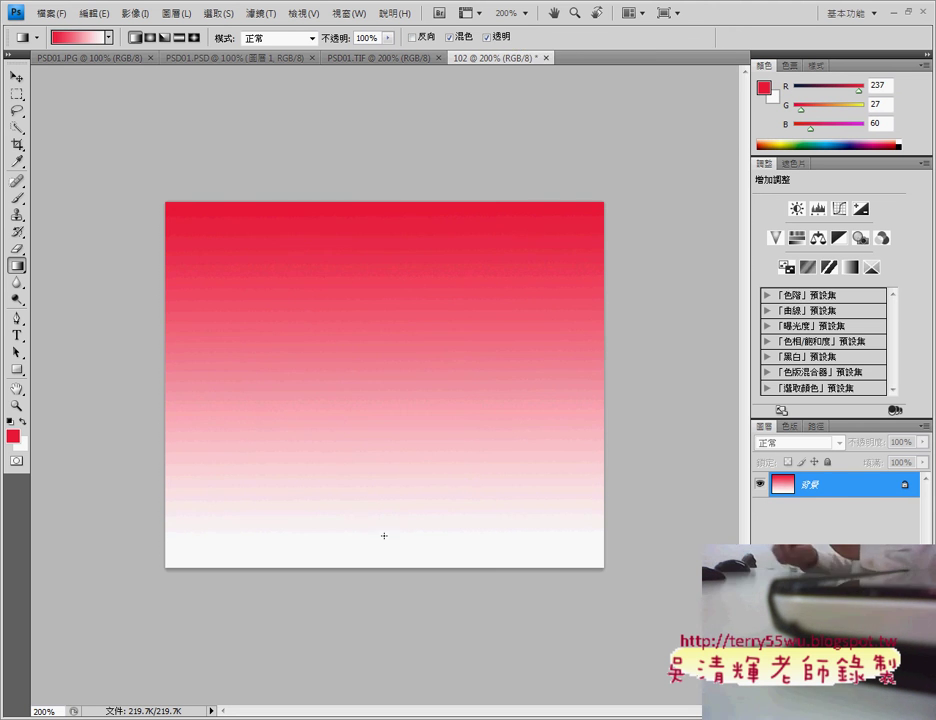
click(383, 59)
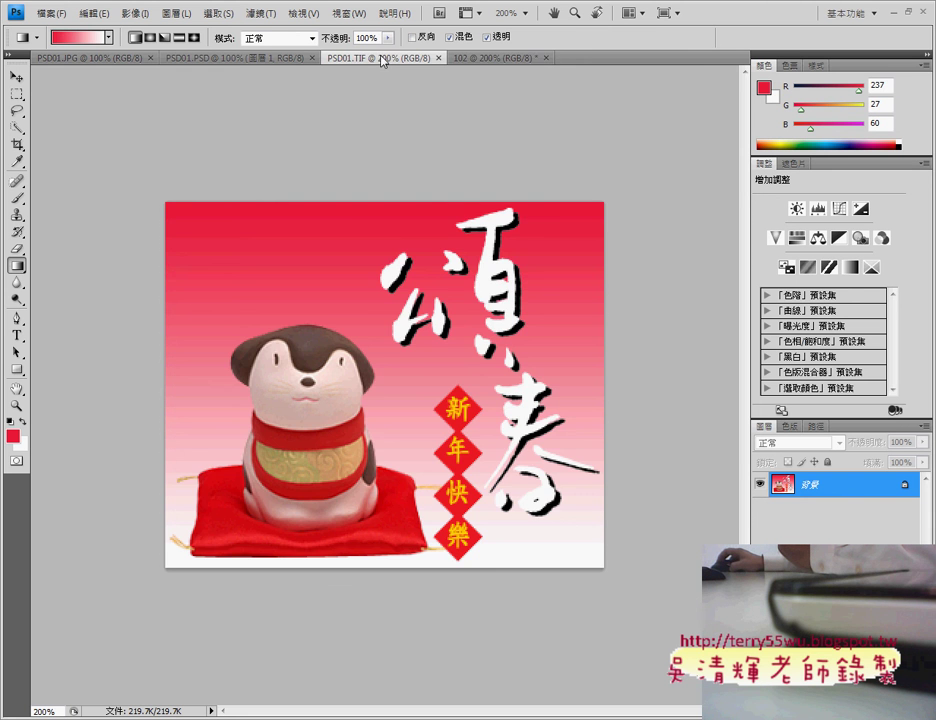
click(475, 60)
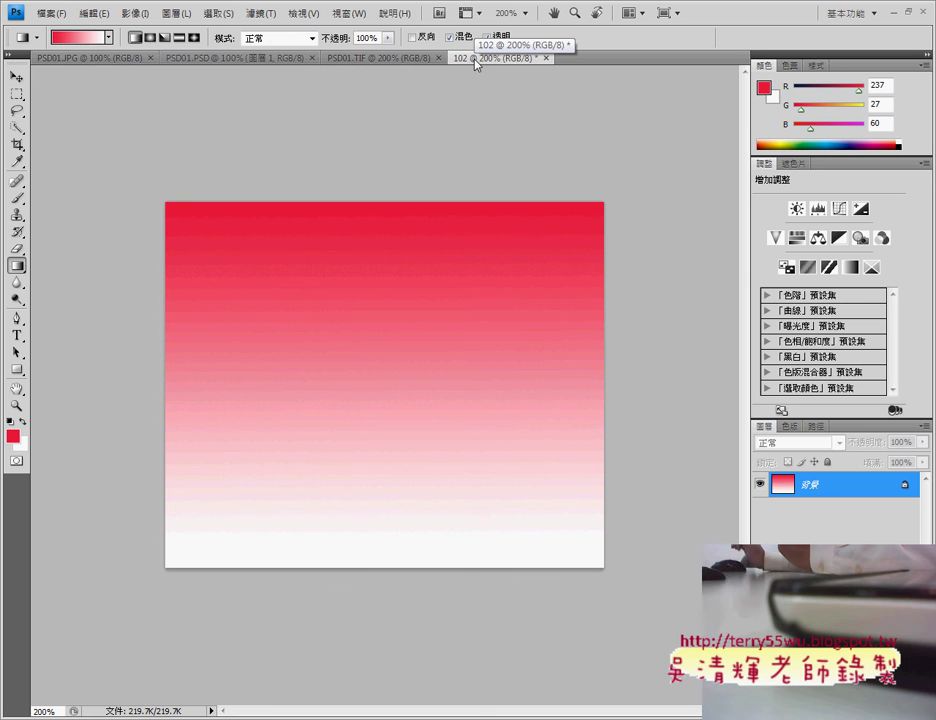